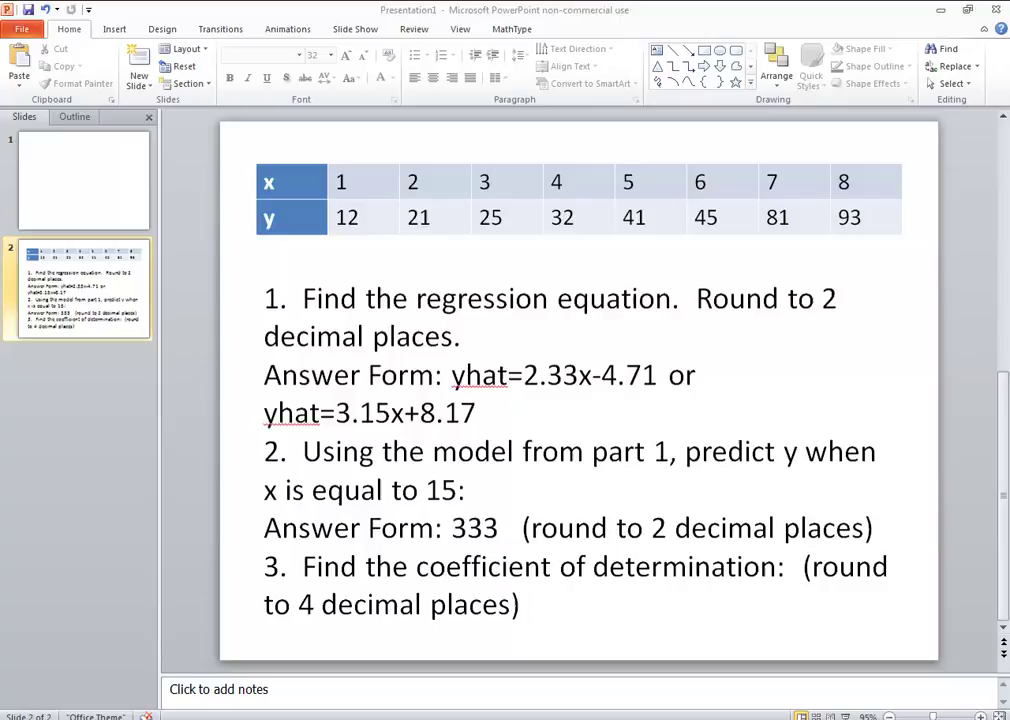
# Step: Leave the regression problem slide and bring up the TI-SmartView TI-84 Plus emulator
pyautogui.hotkey('alt', 'Tab')
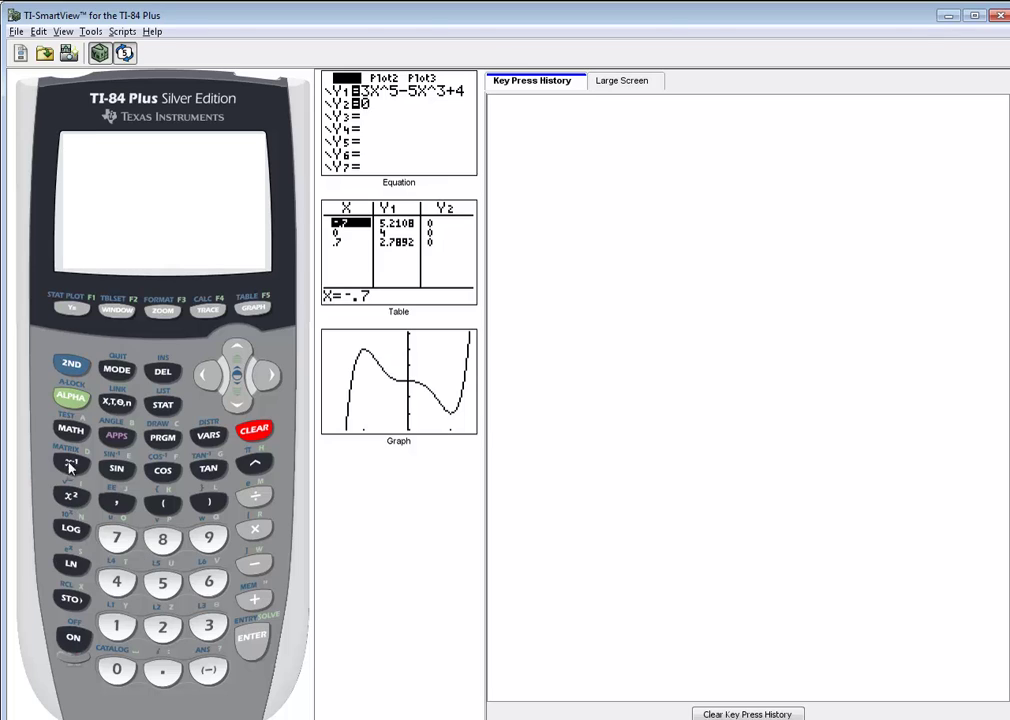
# Step: Open the CATALOG, jump to the D entries, and scroll down toward DiagnosticOn
pyautogui.click(71, 365)
pyautogui.click(116, 670)
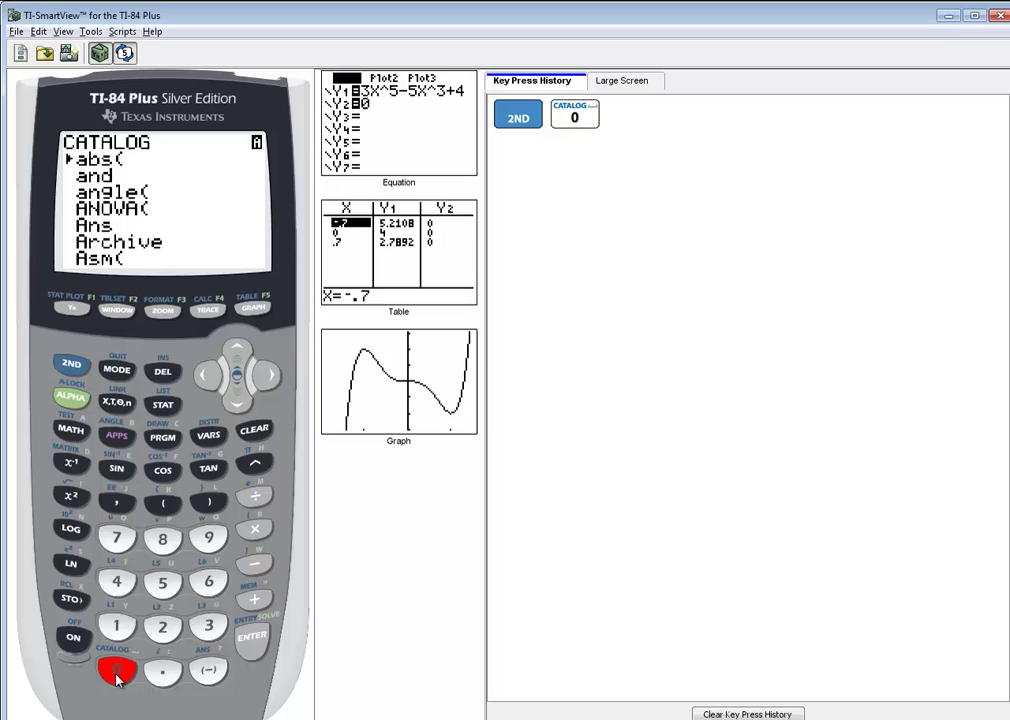
pyautogui.click(71, 467)
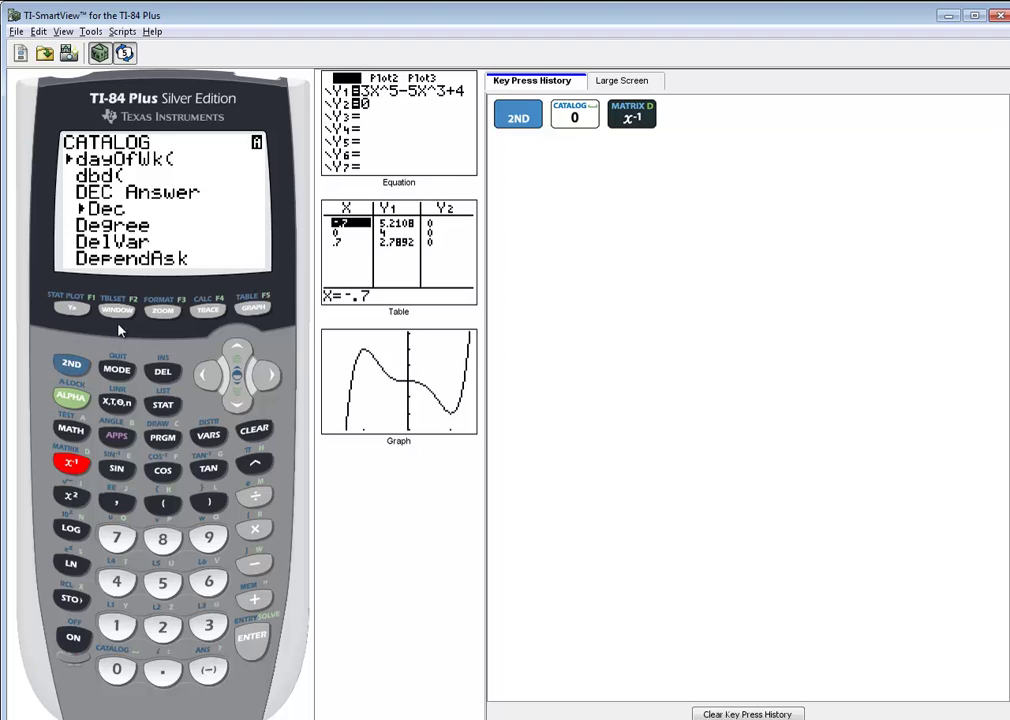
pyautogui.click(248, 405)
pyautogui.click(248, 405)
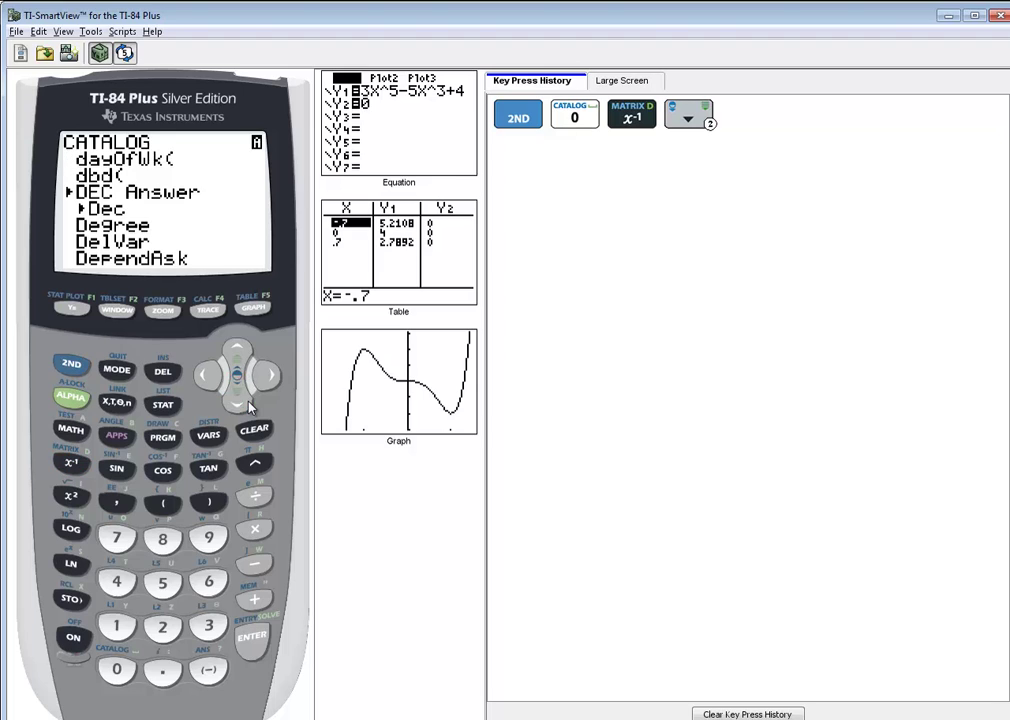
pyautogui.click(248, 405)
pyautogui.click(248, 405)
pyautogui.click(248, 405)
pyautogui.click(248, 405)
pyautogui.click(248, 405)
pyautogui.click(248, 405)
pyautogui.click(248, 405)
pyautogui.click(248, 405)
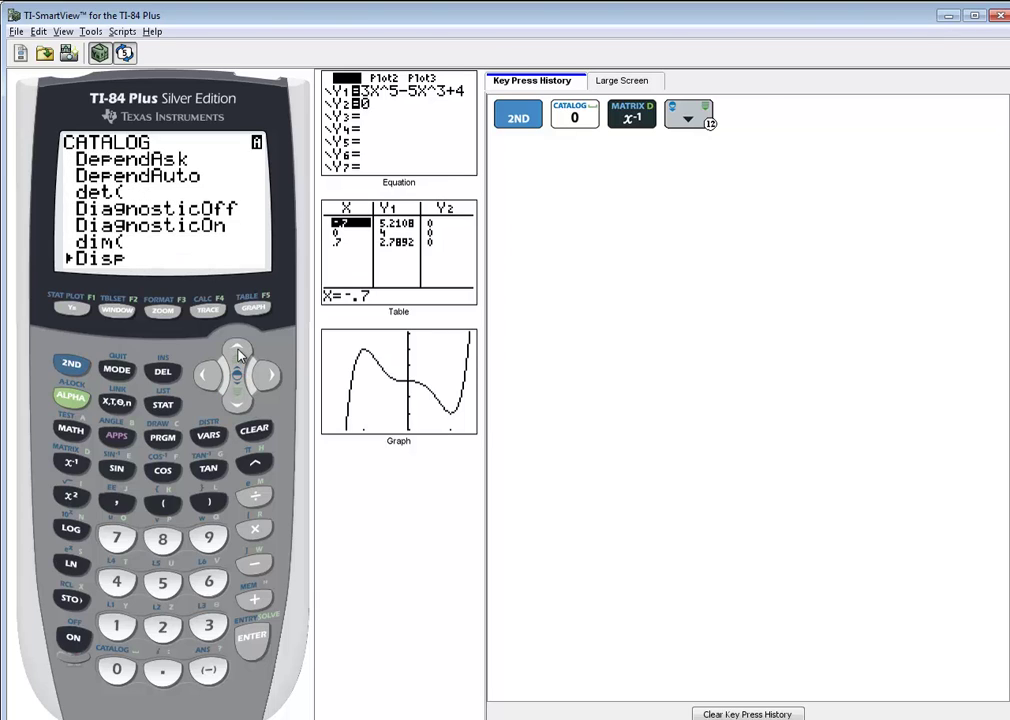
# Step: Select DiagnosticOn and run it so the calculator shows Done
pyautogui.click(237, 353)
pyautogui.click(237, 353)
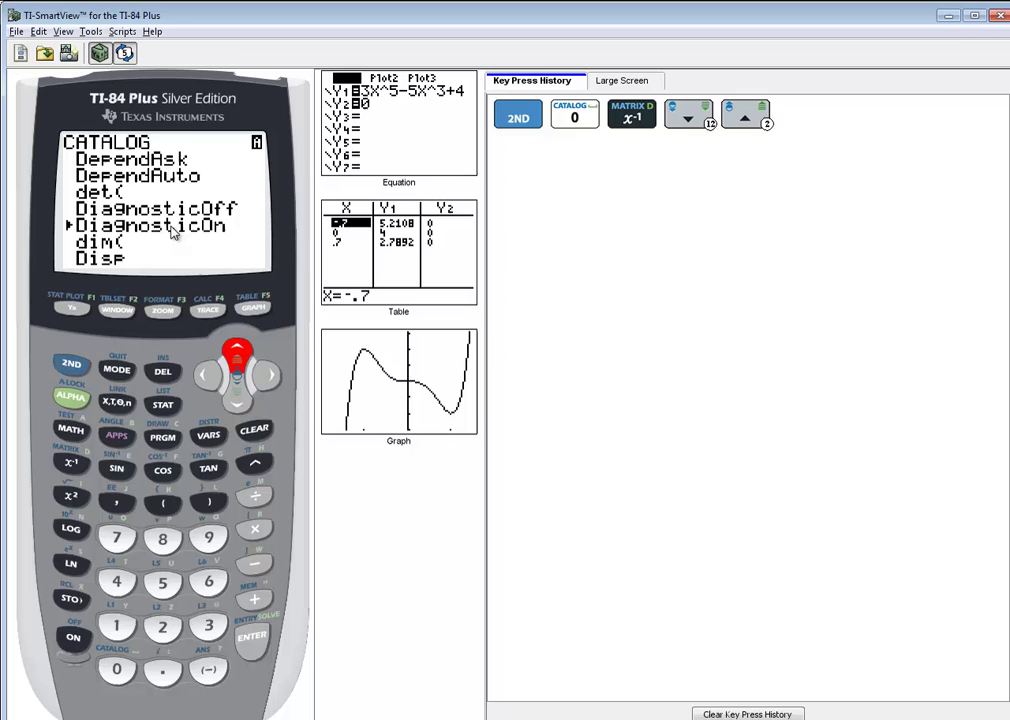
pyautogui.click(253, 640)
pyautogui.click(253, 640)
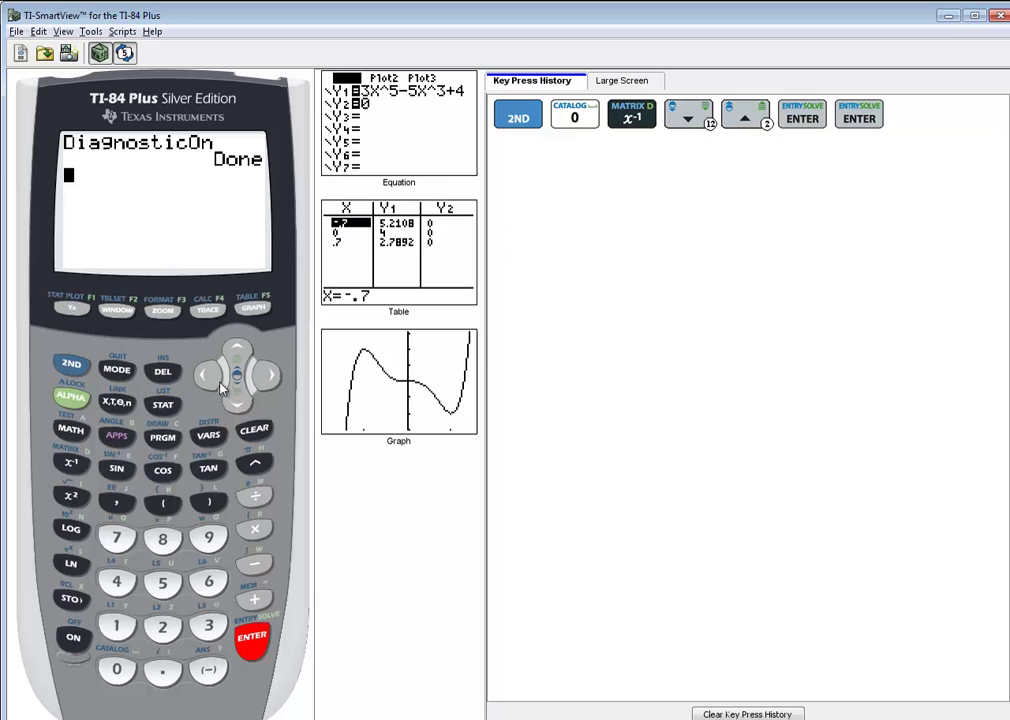
# Step: Open the STAT list editor and clear the old values from lists L2 and L1
pyautogui.click(162, 404)
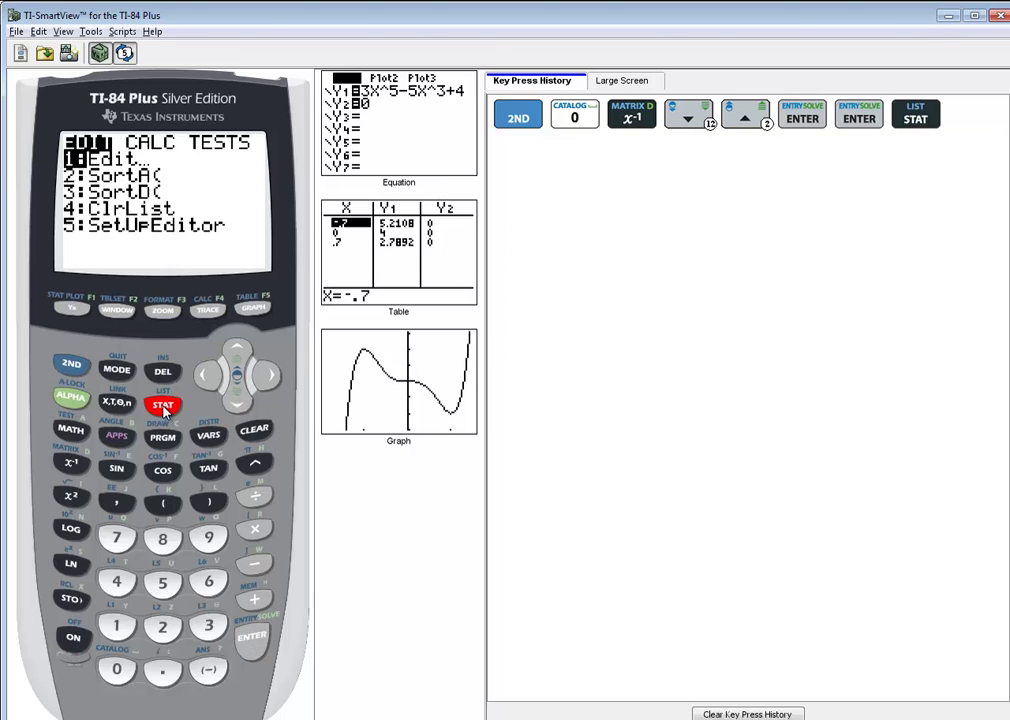
pyautogui.click(250, 642)
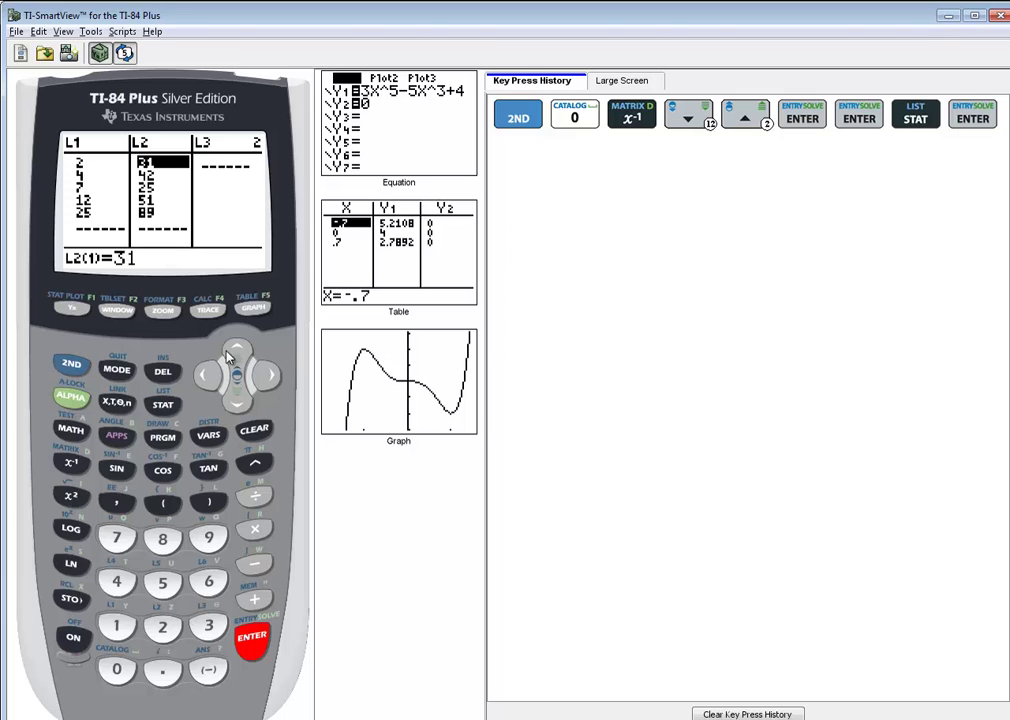
pyautogui.click(237, 350)
pyautogui.click(254, 429)
pyautogui.click(250, 638)
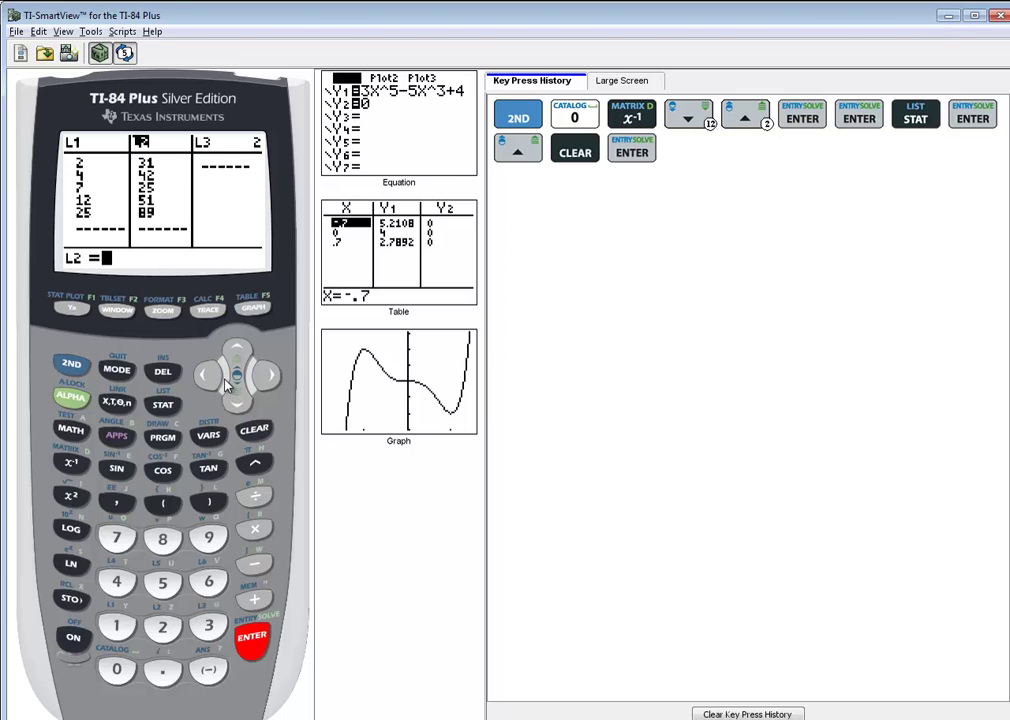
pyautogui.click(205, 374)
pyautogui.click(237, 350)
pyautogui.click(254, 429)
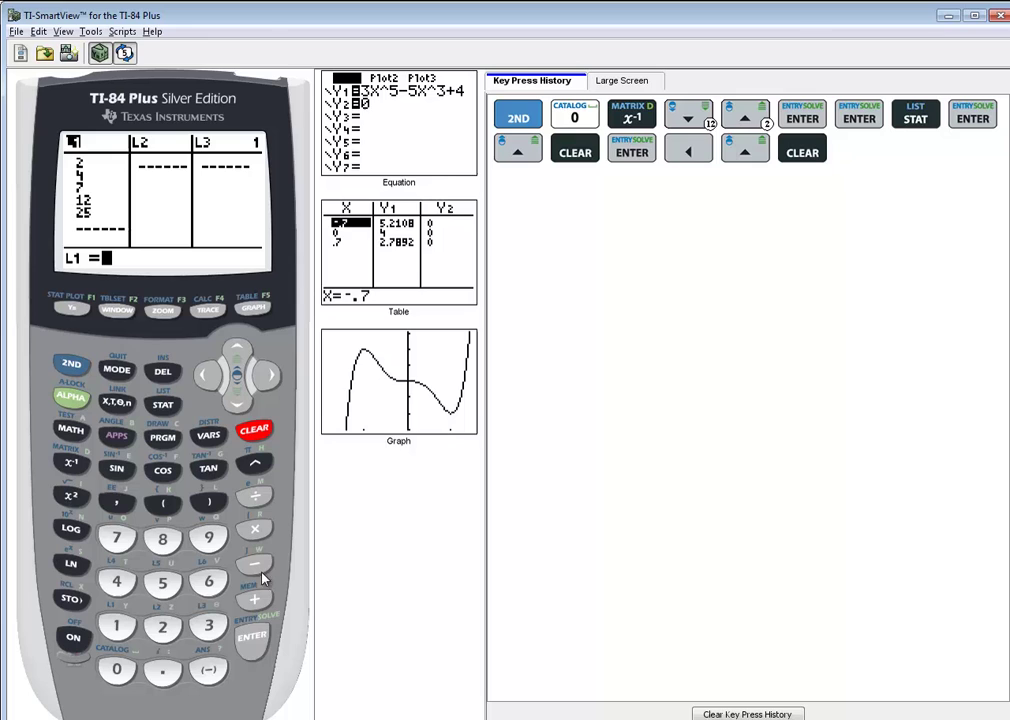
pyautogui.click(251, 638)
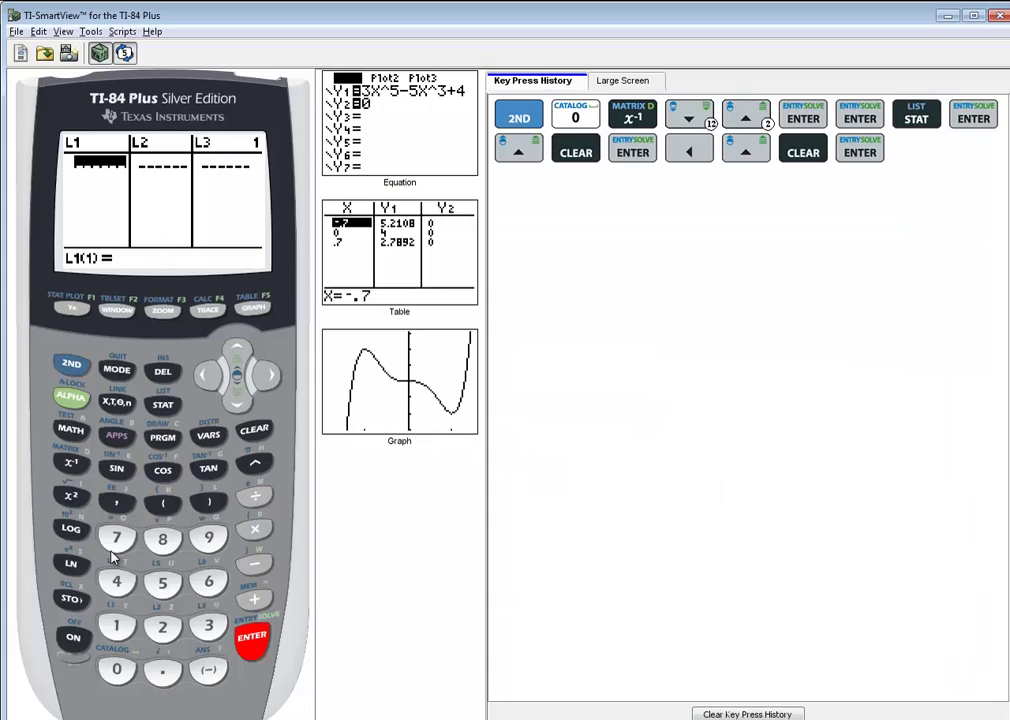
# Step: Enter the x-values 1, 2, 3, 4, 5, 6, 7, 8 into list L1
pyautogui.write('1')
pyautogui.press('Return')
pyautogui.write('2')
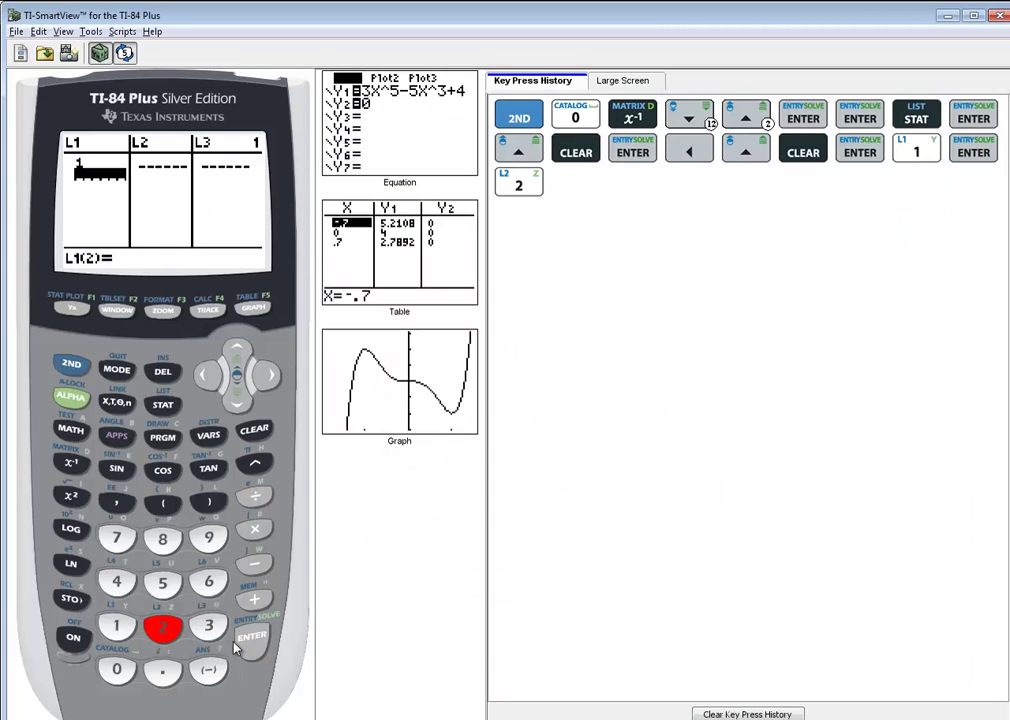
pyautogui.press('Return')
pyautogui.write('3')
pyautogui.press('Return')
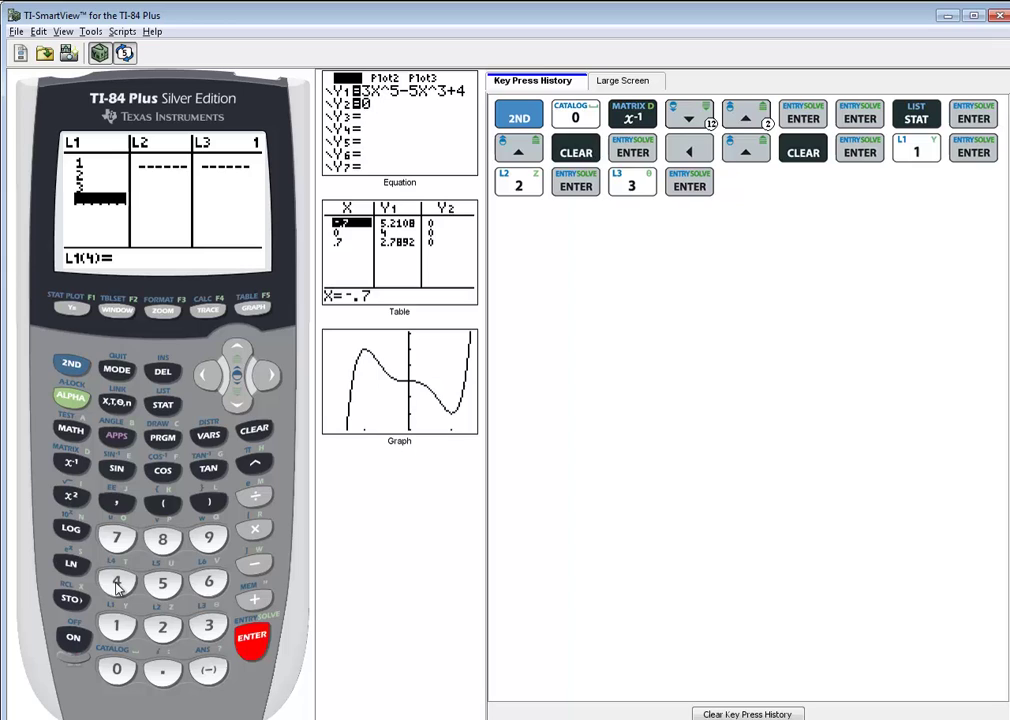
pyautogui.write('4')
pyautogui.press('Return')
pyautogui.write('5')
pyautogui.press('Return')
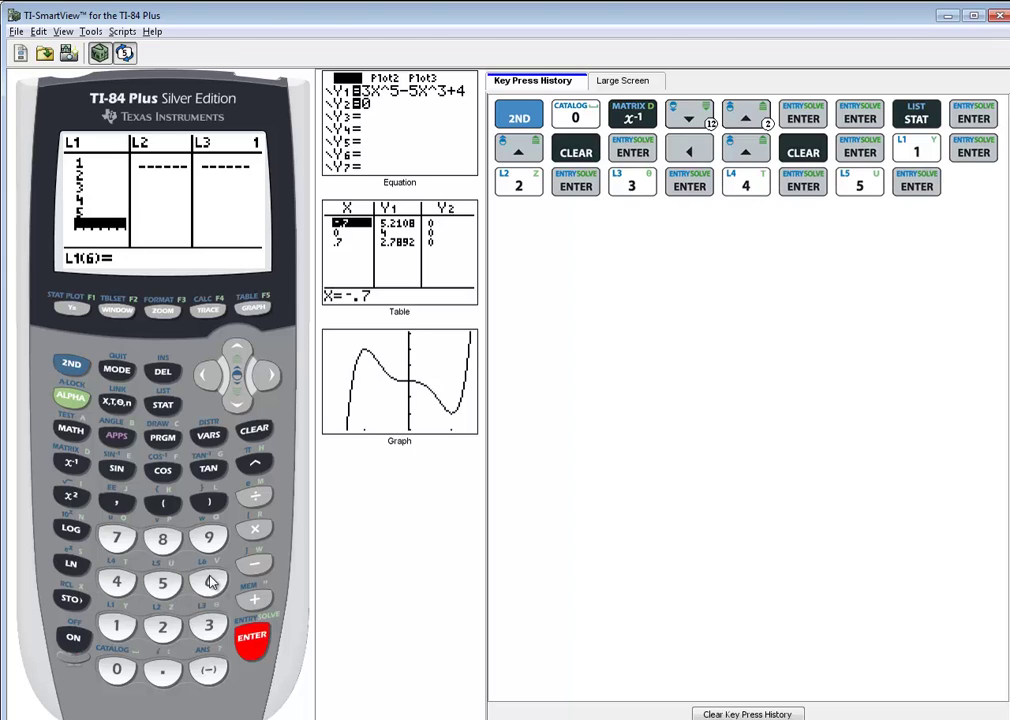
pyautogui.write('6')
pyautogui.press('Return')
pyautogui.write('7')
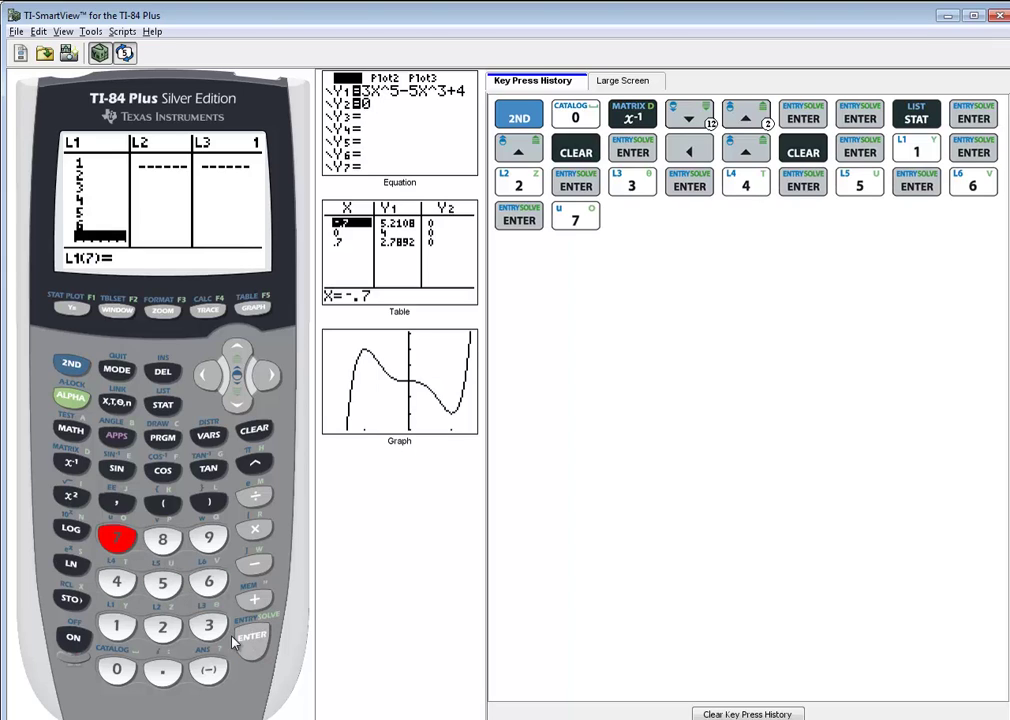
pyautogui.press('Return')
pyautogui.click(165, 540)
pyautogui.click(256, 638)
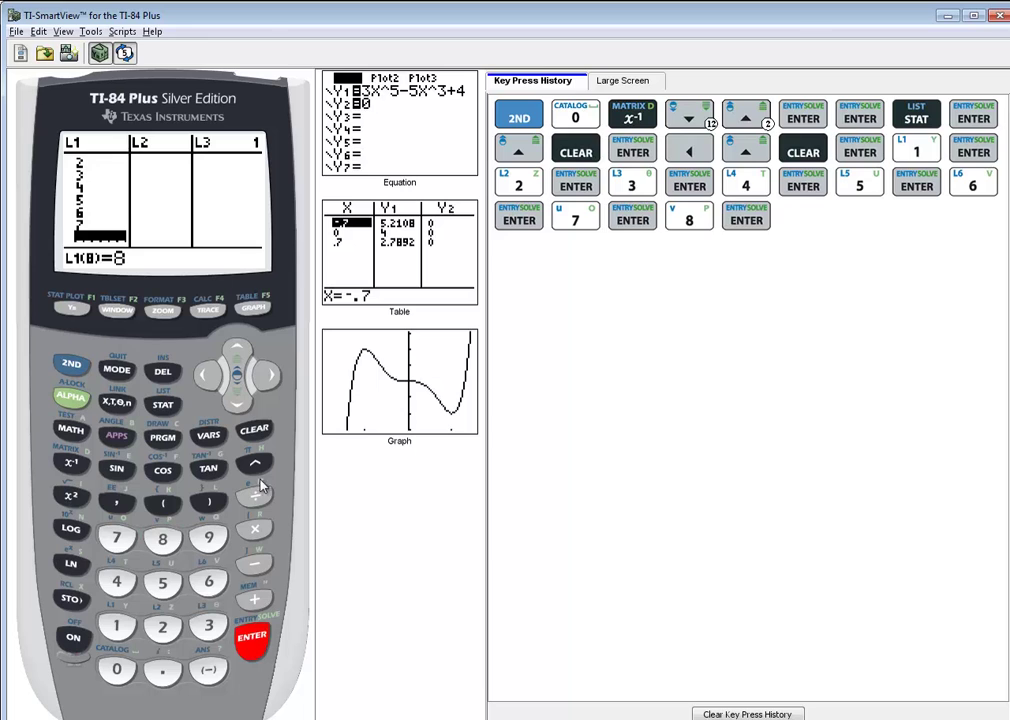
# Step: Enter the first y-values 12, 21, 25, 32 into list L2, checking the slide's table
pyautogui.click(266, 374)
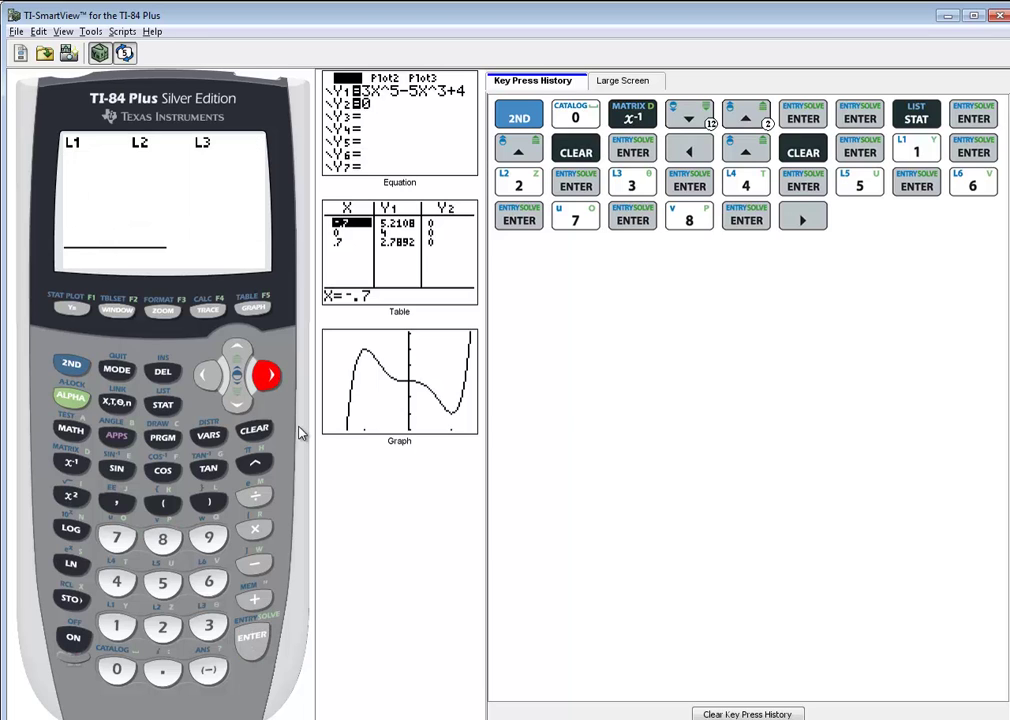
pyautogui.hotkey('alt', 'Tab')
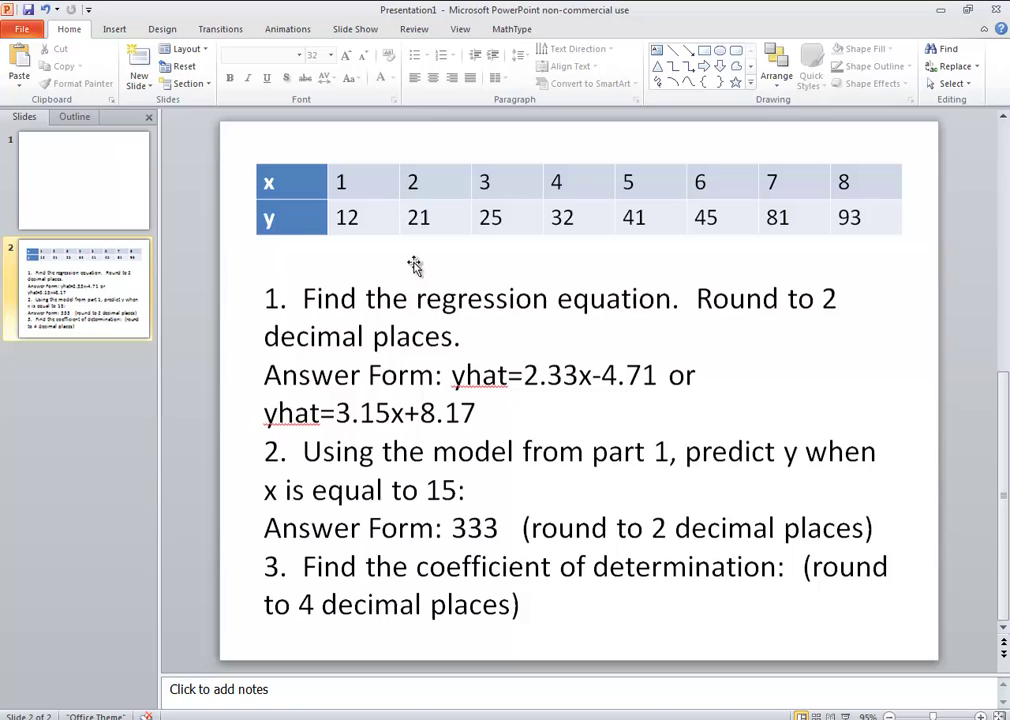
pyautogui.hotkey('alt', 'Tab')
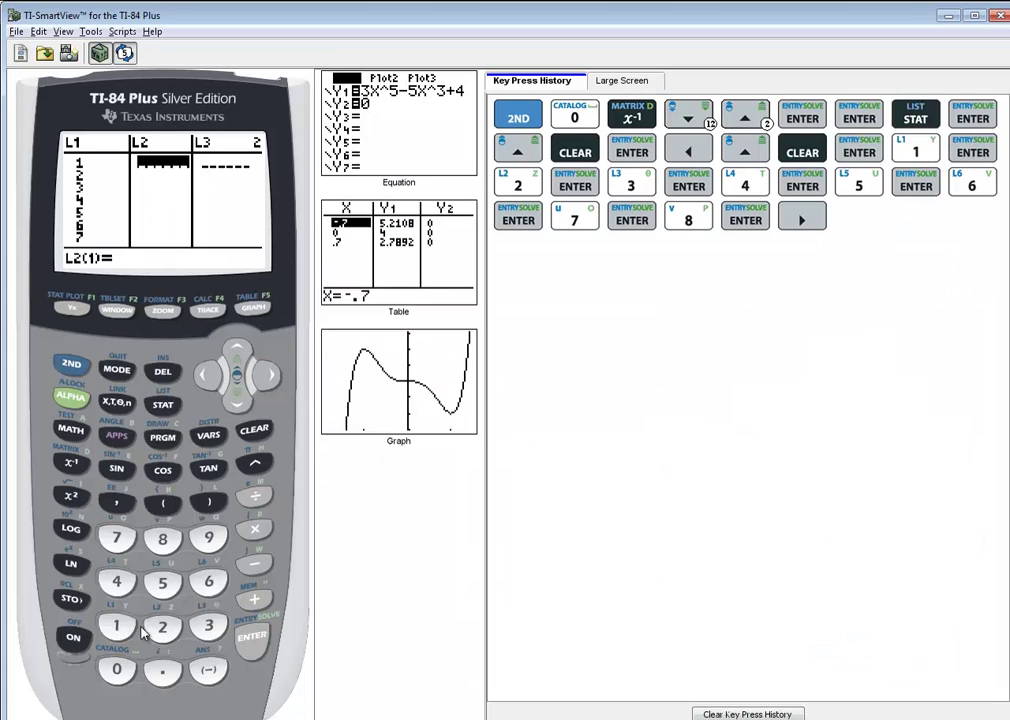
pyautogui.write('12')
pyautogui.press('Return')
pyautogui.write('2')
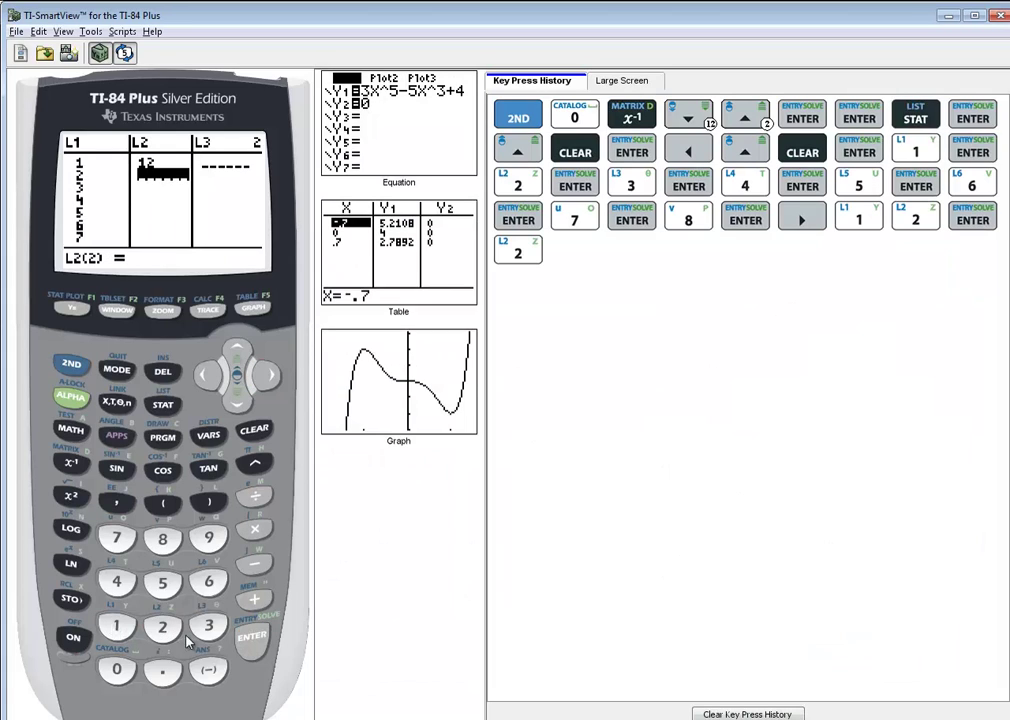
pyautogui.write('1')
pyautogui.click(253, 637)
pyautogui.hotkey('alt', 'Tab')
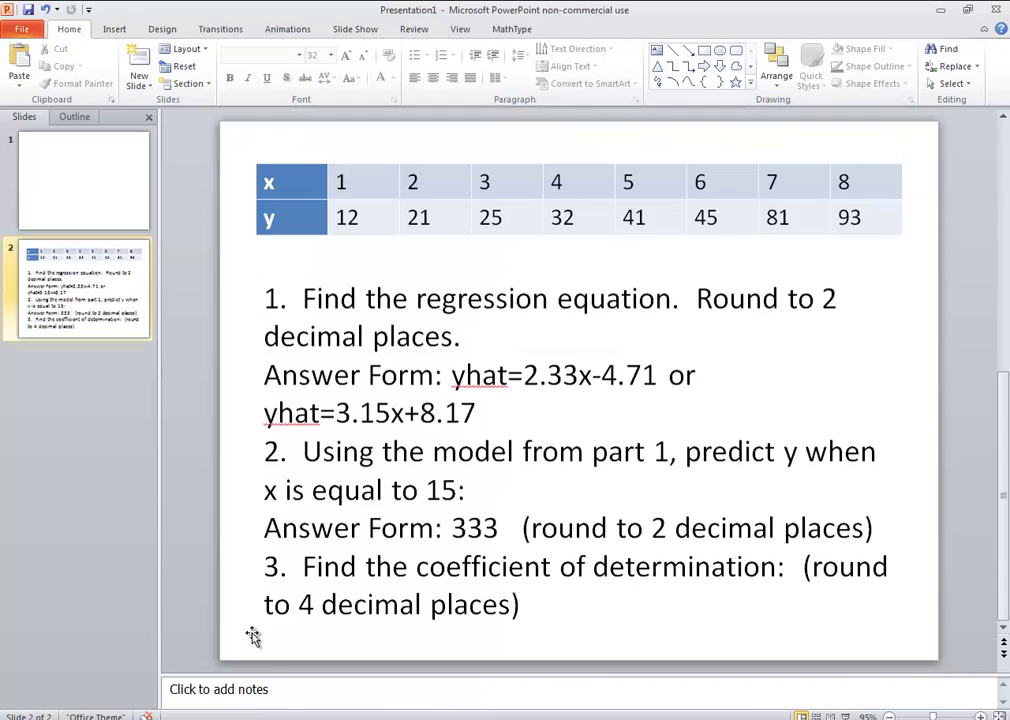
pyautogui.hotkey('alt', 'Tab')
pyautogui.write('25')
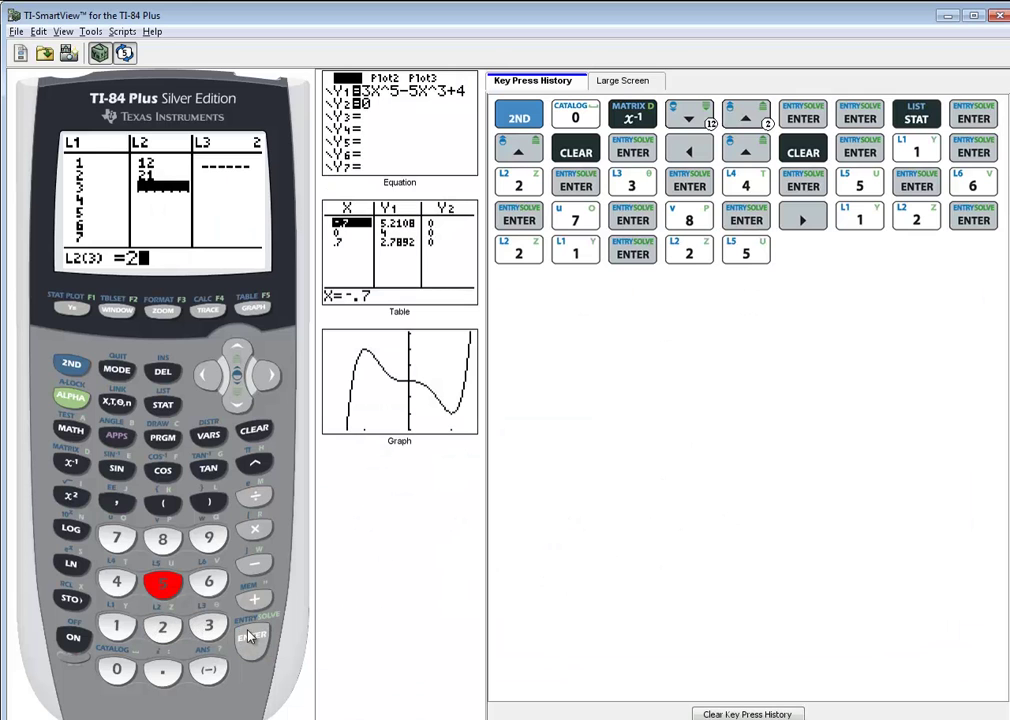
pyautogui.click(251, 637)
pyautogui.write('32')
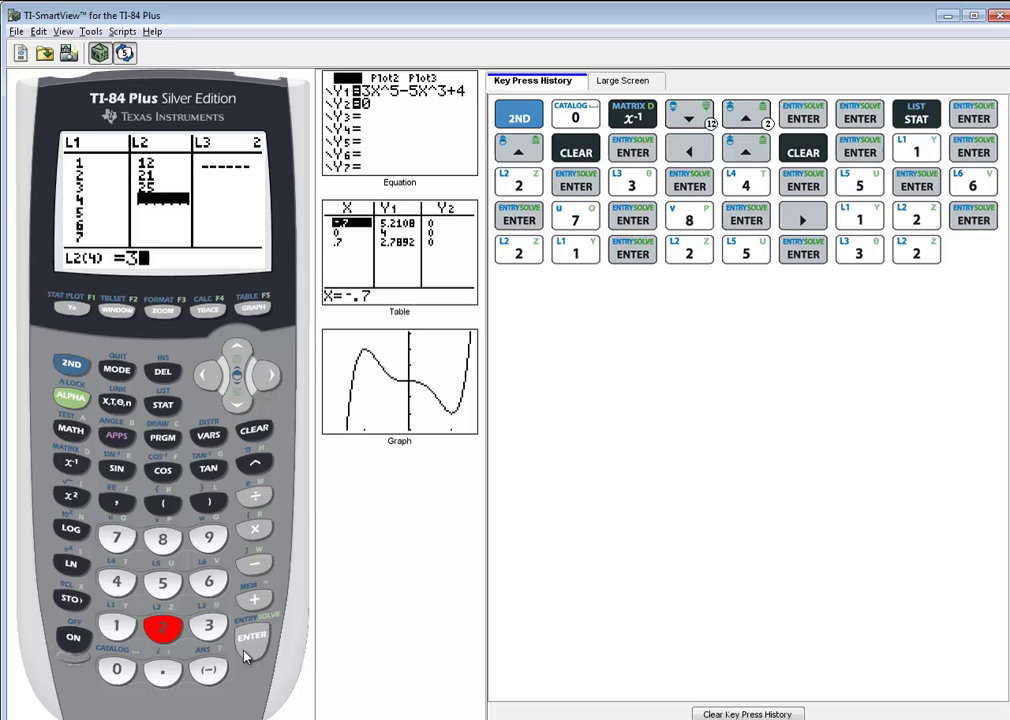
pyautogui.click(249, 652)
# Step: Enter the remaining y-values 41, 45, 81, 93 into L2 and verify against the slide
pyautogui.hotkey('alt', 'Tab')
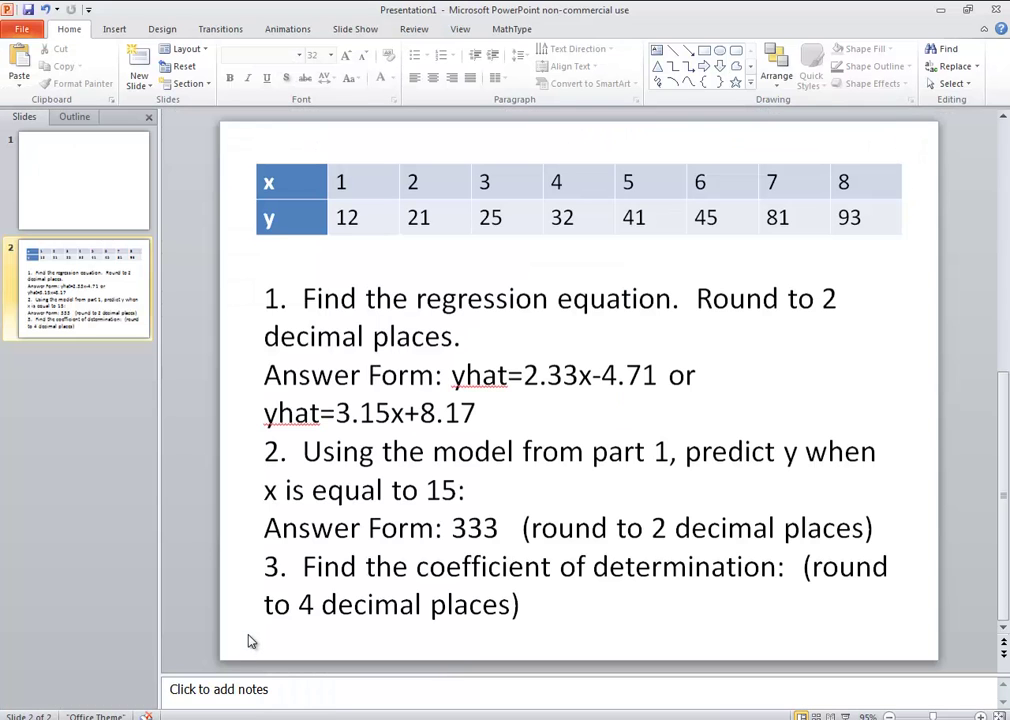
pyautogui.hotkey('alt', 'Tab')
pyautogui.write('41')
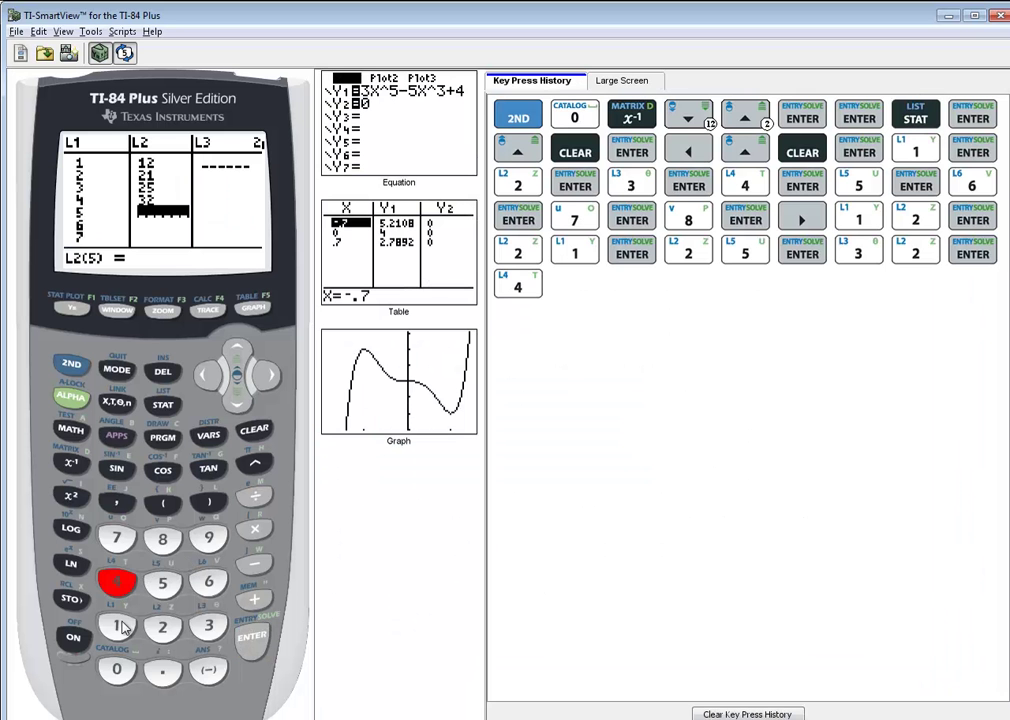
pyautogui.click(245, 640)
pyautogui.write('45')
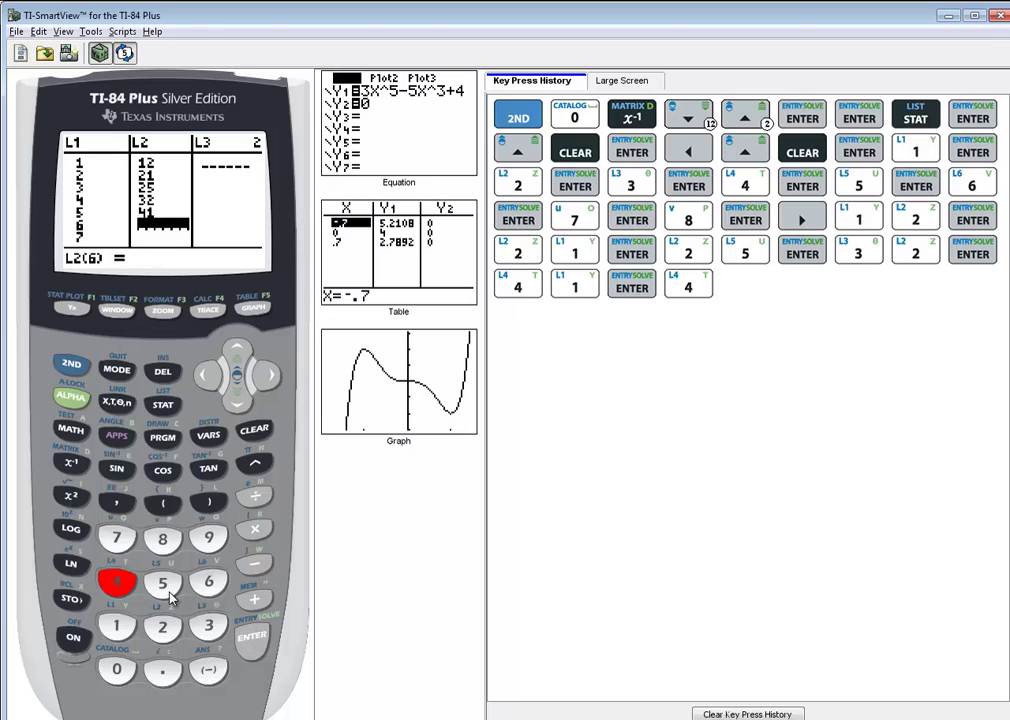
pyautogui.click(260, 648)
pyautogui.hotkey('alt', 'Tab')
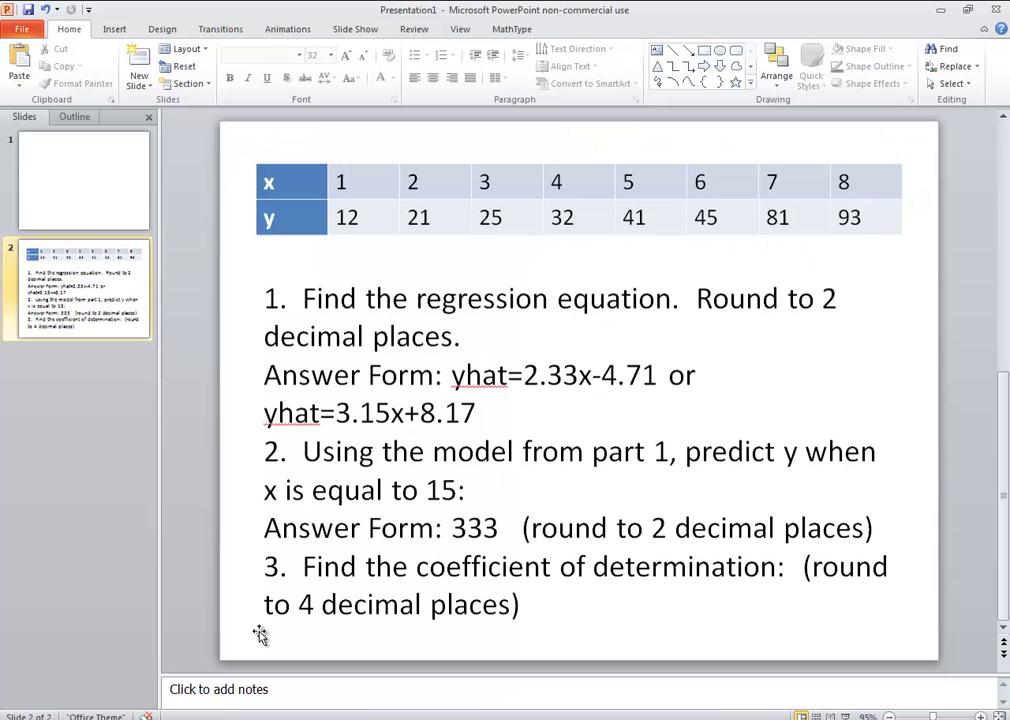
pyautogui.hotkey('alt', 'Tab')
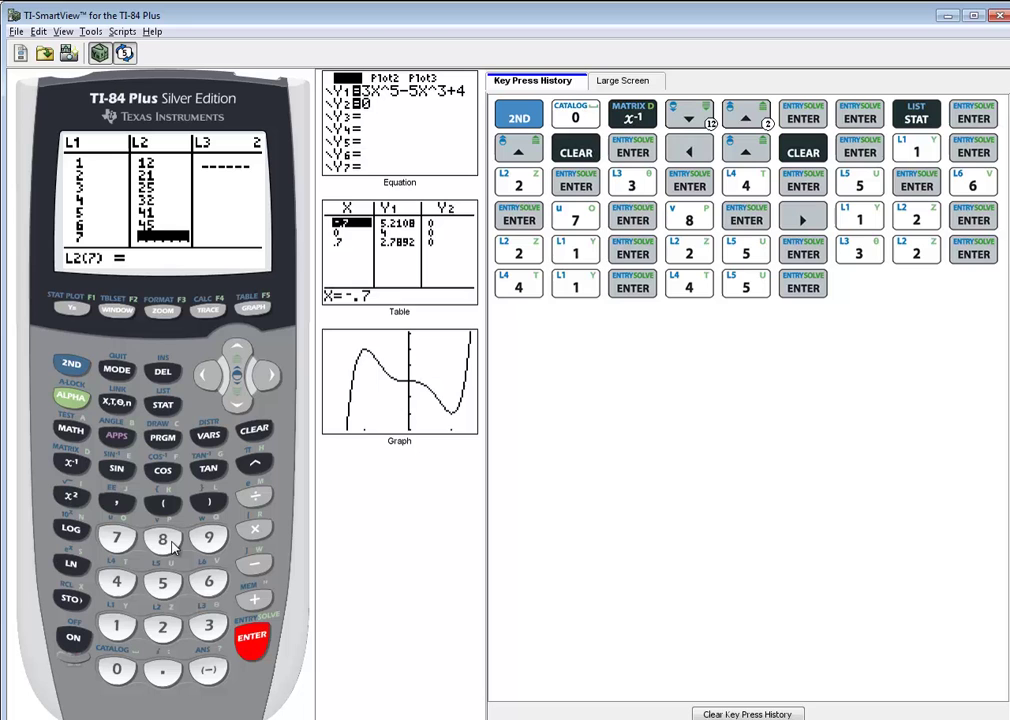
pyautogui.write('81')
pyautogui.click(250, 637)
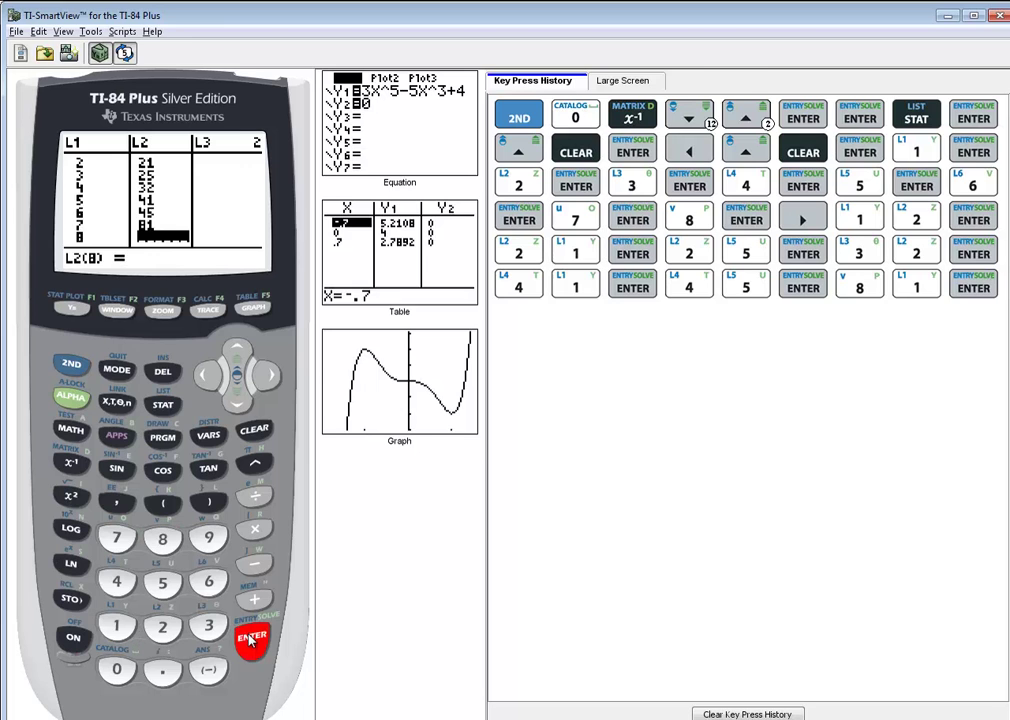
pyautogui.hotkey('alt', 'Tab')
pyautogui.hotkey('alt', 'Tab')
pyautogui.write('93')
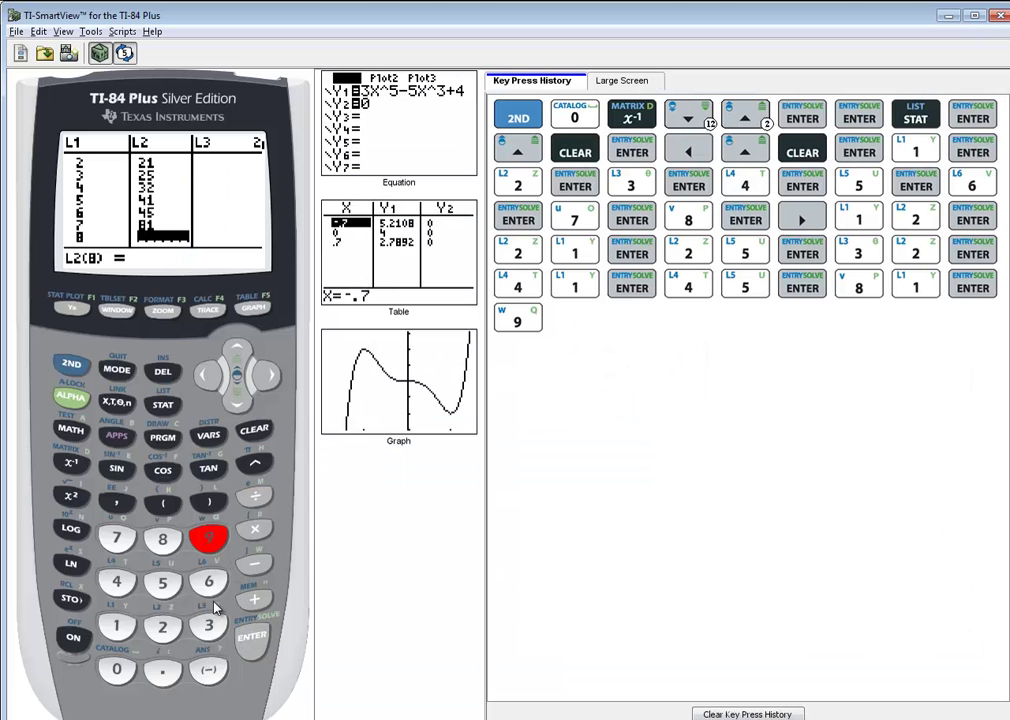
pyautogui.click(254, 637)
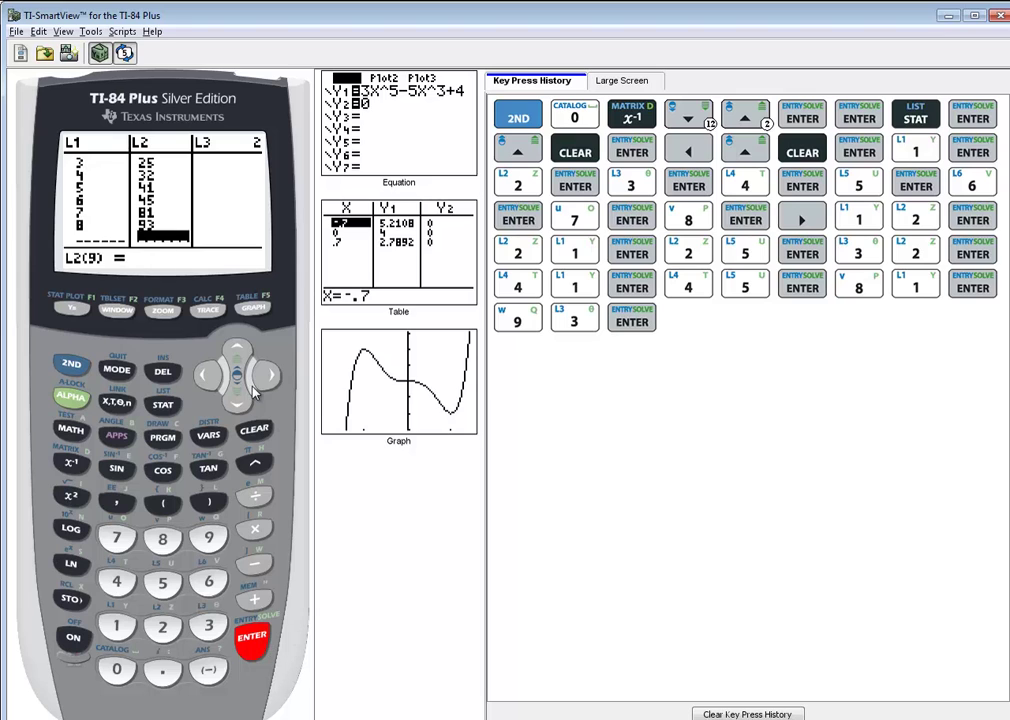
pyautogui.hotkey('alt', 'Tab')
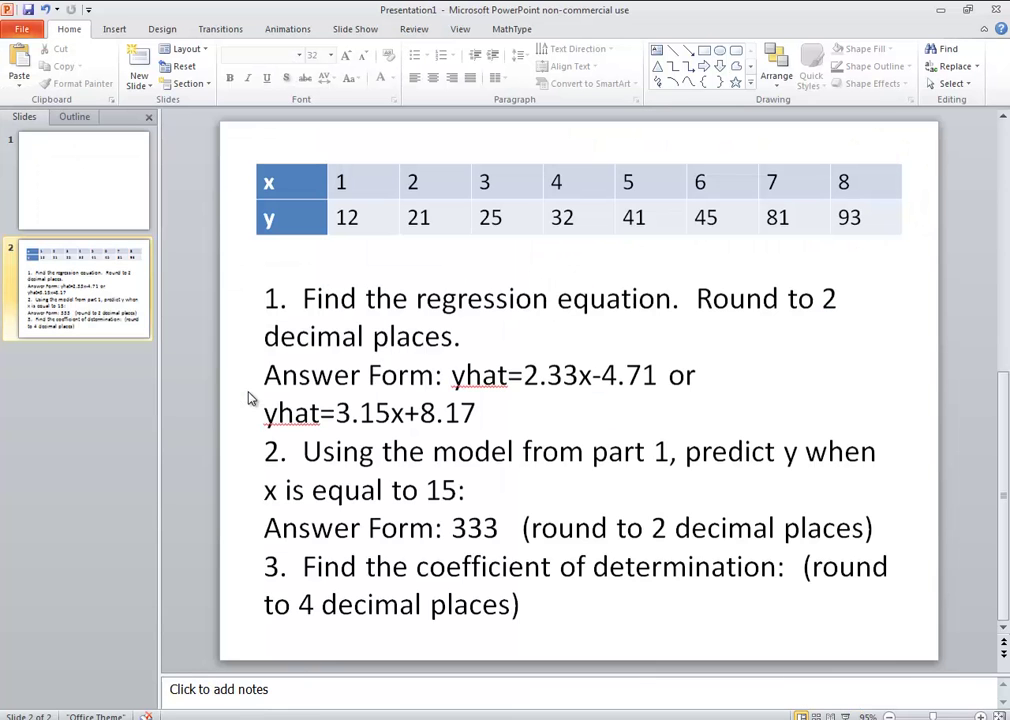
pyautogui.hotkey('alt', 'Tab')
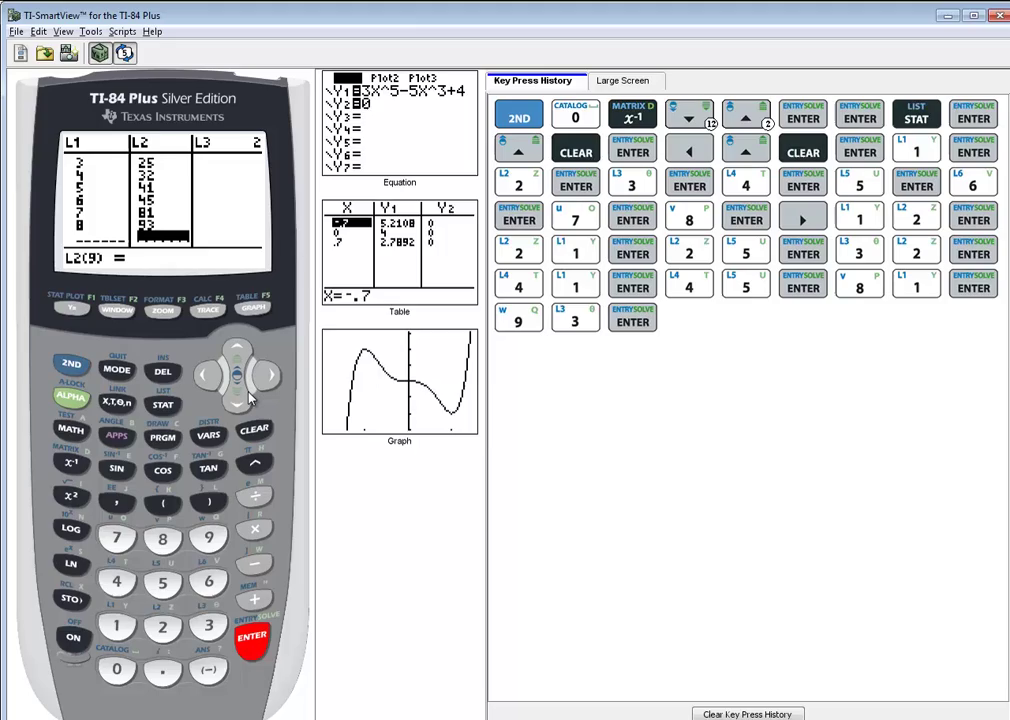
pyautogui.hotkey('alt', 'Tab')
pyautogui.hotkey('alt', 'Tab')
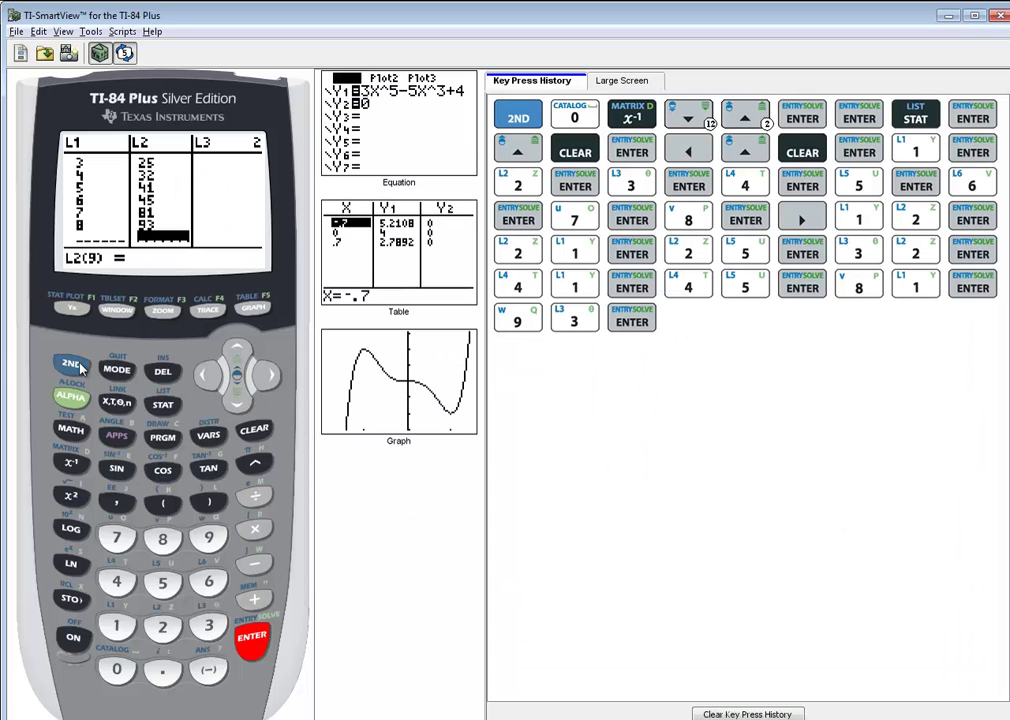
# Step: Run LinReg(ax+b) from the home screen, getting a=11.14285714, b=-6.392857143, then open Free Notes
pyautogui.click(72, 365)
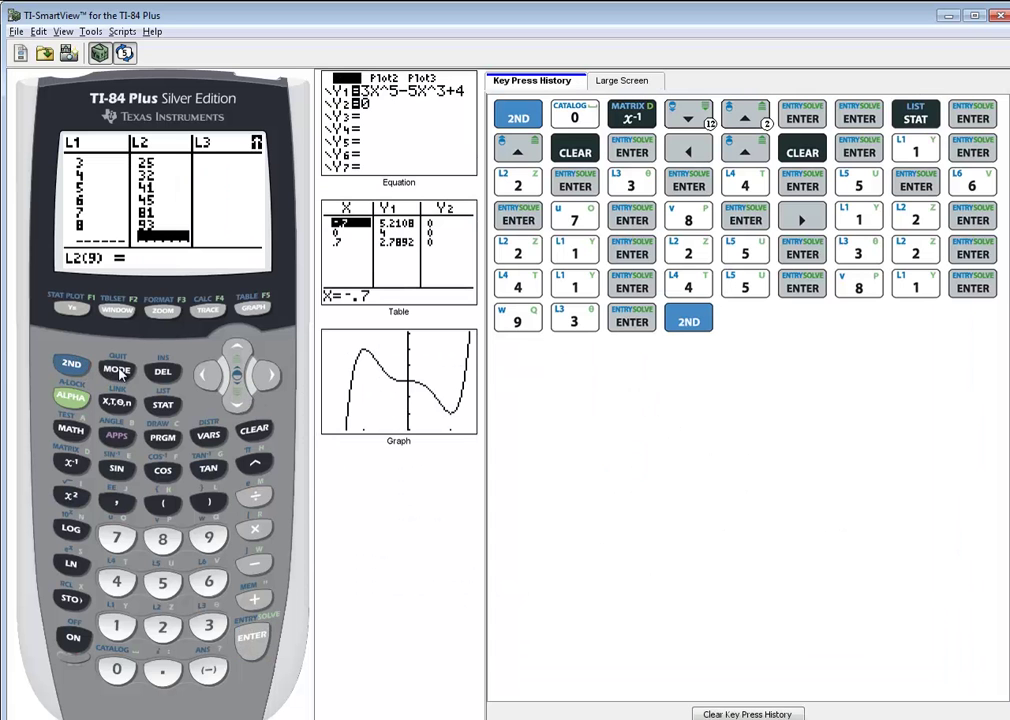
pyautogui.click(116, 370)
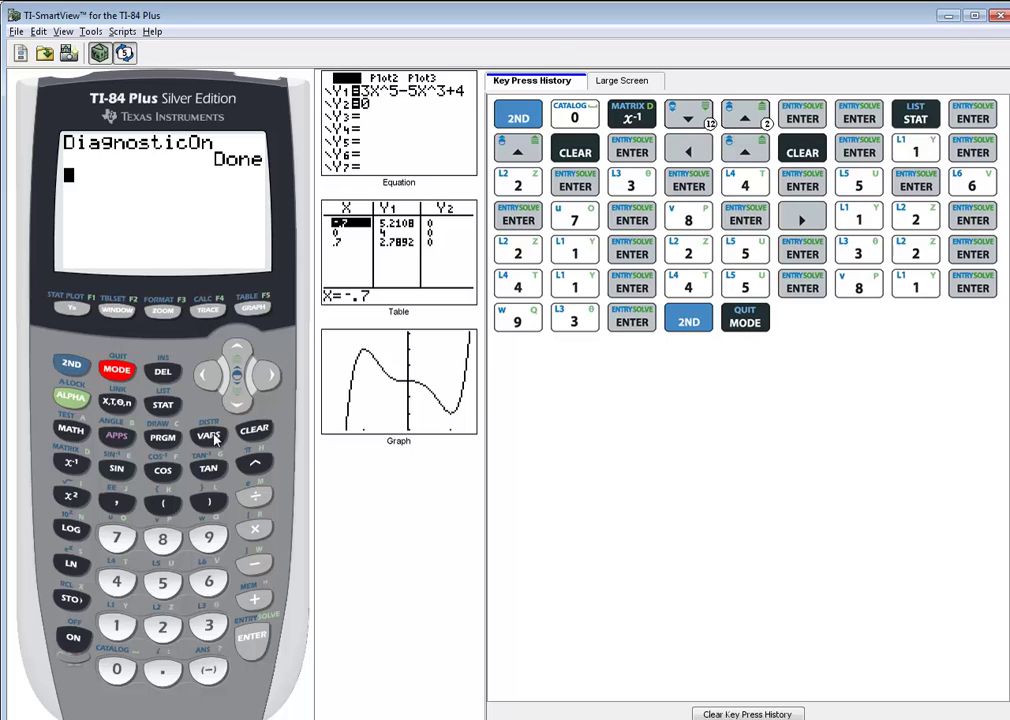
pyautogui.click(161, 406)
pyautogui.click(269, 376)
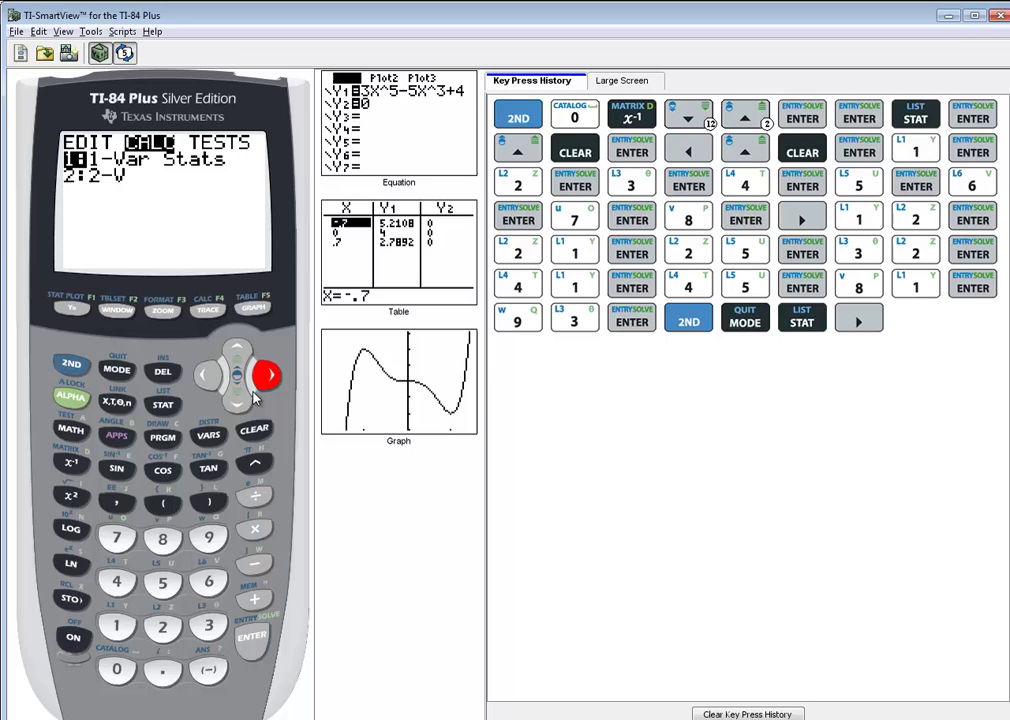
pyautogui.click(237, 406)
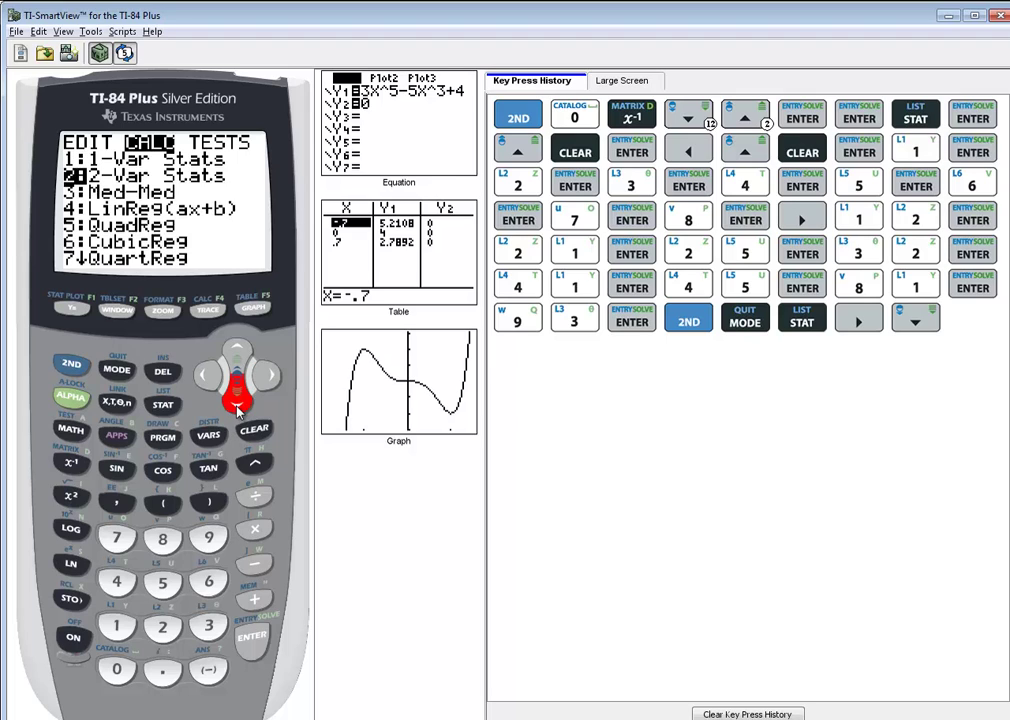
pyautogui.click(237, 406)
pyautogui.click(237, 406)
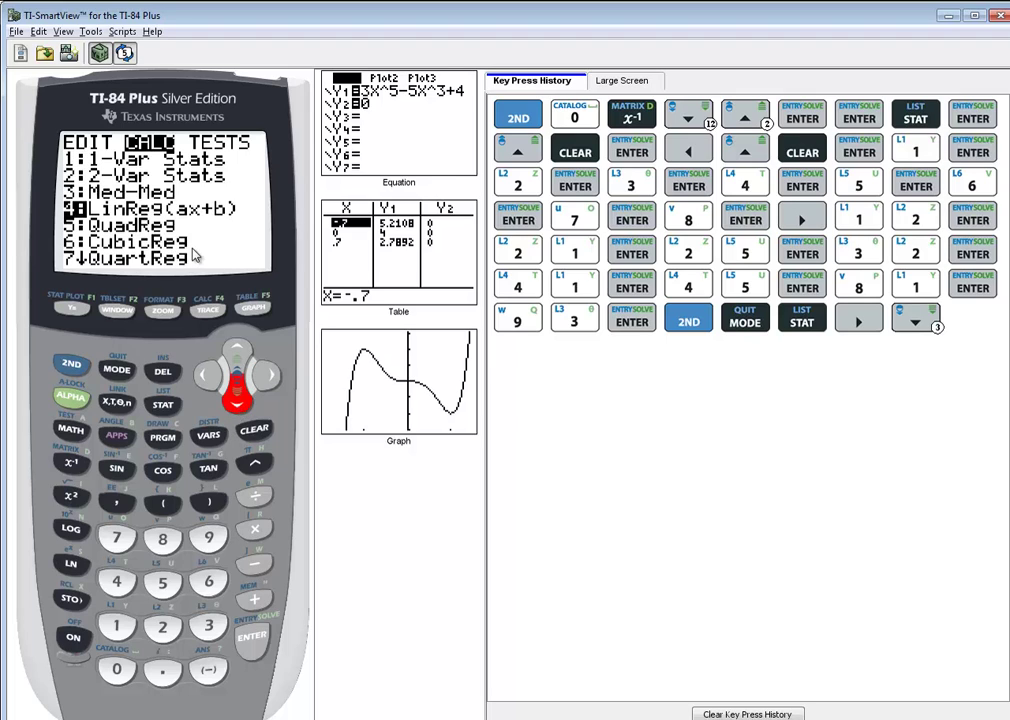
pyautogui.click(252, 640)
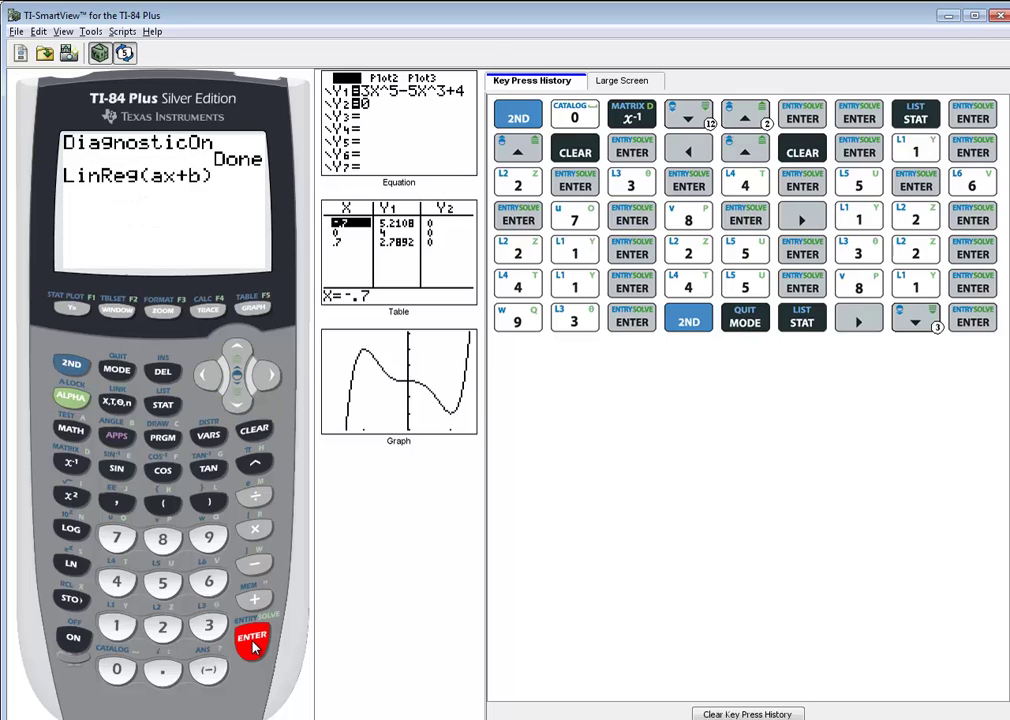
pyautogui.click(254, 644)
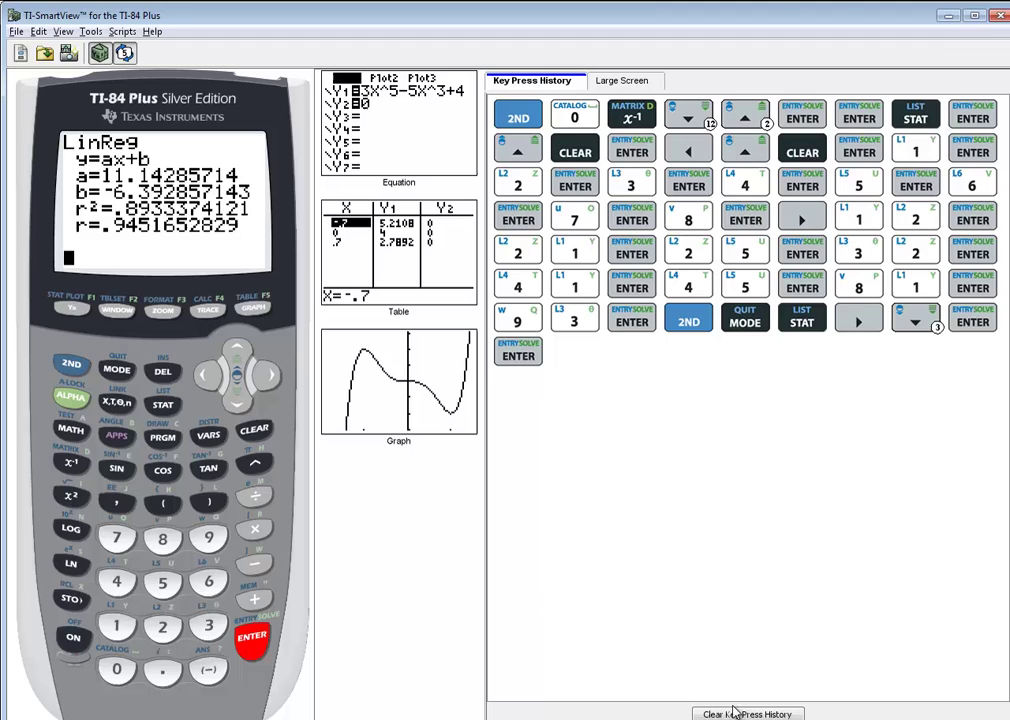
pyautogui.hotkey('alt', 'Tab')
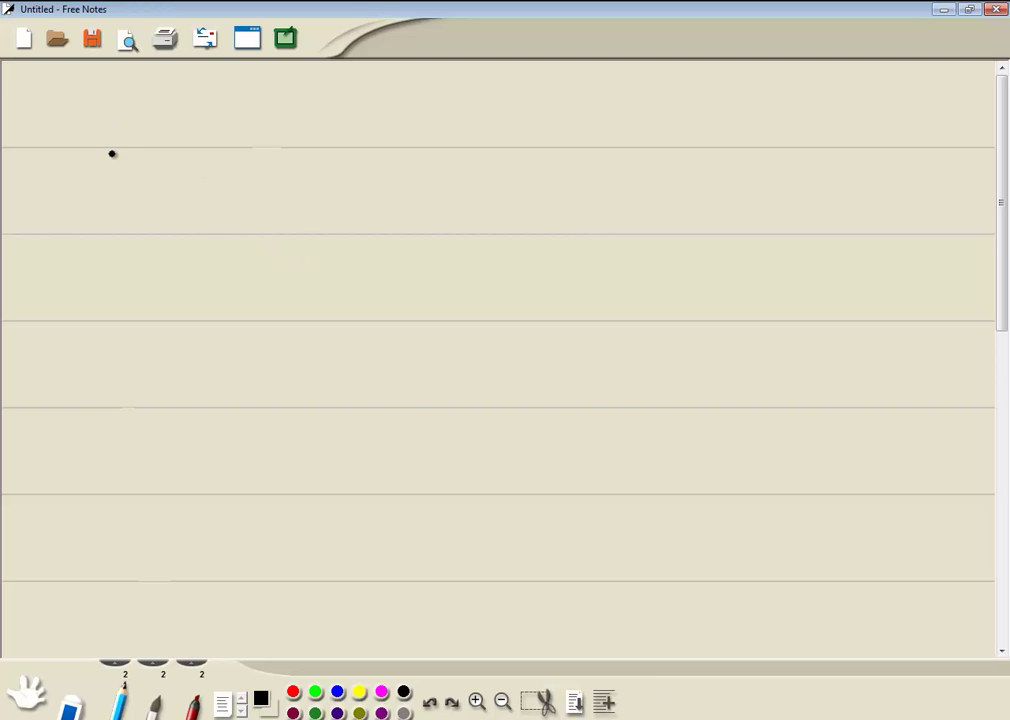
# Step: Handwrite ŷ = 11.14x − 6.39 on the first line, checking the coefficients on the calculator
pyautogui.moveTo(112, 153)
pyautogui.mouseDown()
pyautogui.moveTo(110, 117)
pyautogui.moveTo(124, 108)
pyautogui.moveTo(125, 117)
pyautogui.mouseUp()
pyautogui.moveTo(143, 122); pyautogui.dragTo(150, 123)
pyautogui.hotkey('alt', 'Tab')
pyautogui.moveTo(172, 118)
pyautogui.mouseDown()
pyautogui.moveTo(172, 138)
pyautogui.moveTo(246, 138)
pyautogui.mouseUp()
pyautogui.moveTo(246, 115); pyautogui.dragTo(232, 138)
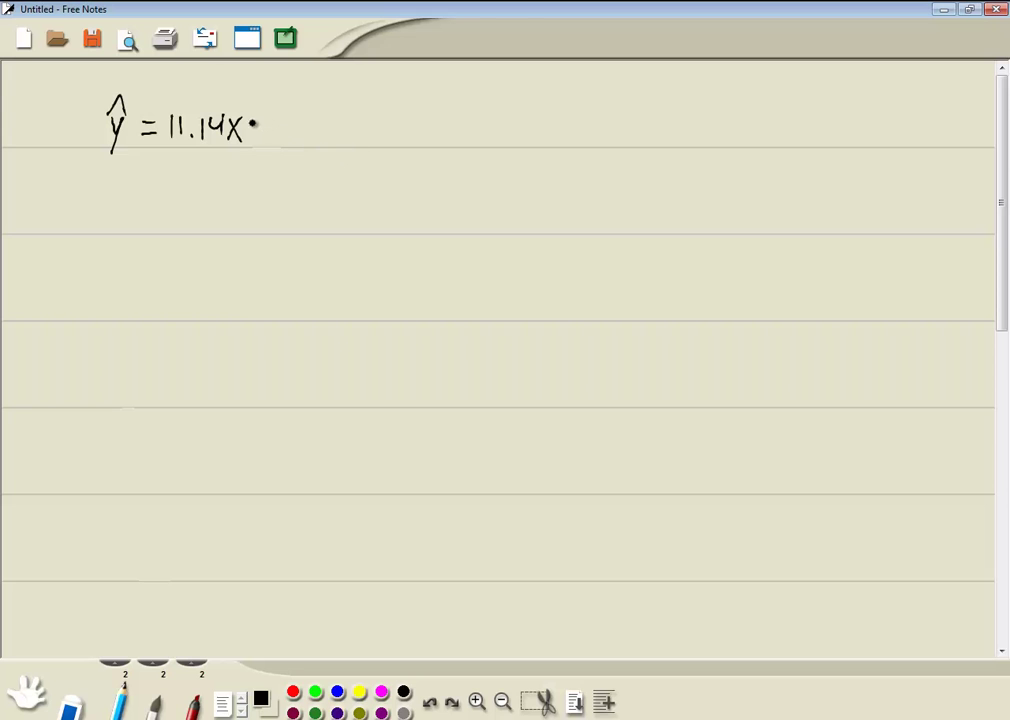
pyautogui.moveTo(251, 127); pyautogui.dragTo(263, 126)
pyautogui.moveTo(283, 116); pyautogui.dragTo(285, 130)
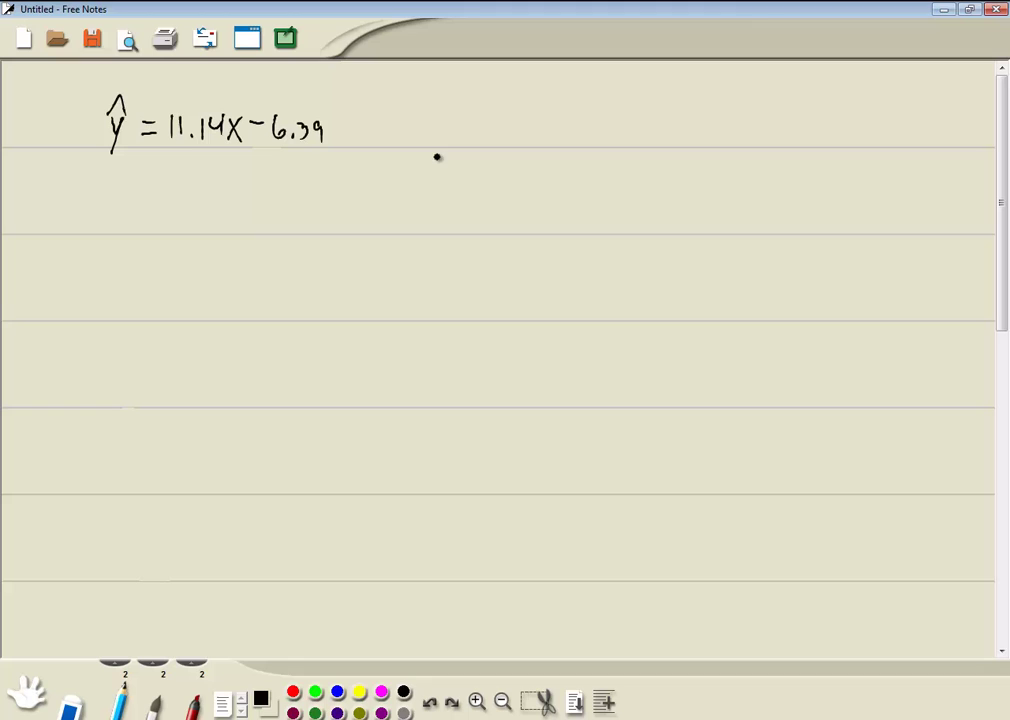
# Step: Write the boxed answer yhat = 11.14x − 6.39 to the right of the equation
pyautogui.moveTo(435, 170)
pyautogui.mouseDown()
pyautogui.moveTo(449, 135)
pyautogui.moveTo(437, 132)
pyautogui.moveTo(456, 119)
pyautogui.moveTo(484, 146)
pyautogui.mouseUp()
pyautogui.moveTo(490, 122)
pyautogui.mouseDown()
pyautogui.moveTo(490, 146)
pyautogui.moveTo(580, 138)
pyautogui.mouseUp()
pyautogui.moveTo(578, 124)
pyautogui.mouseDown()
pyautogui.moveTo(578, 146)
pyautogui.moveTo(594, 146)
pyautogui.mouseUp()
pyautogui.moveTo(594, 125)
pyautogui.mouseDown()
pyautogui.moveTo(639, 142)
pyautogui.moveTo(659, 129)
pyautogui.moveTo(668, 142)
pyautogui.moveTo(642, 160)
pyautogui.moveTo(445, 170)
pyautogui.moveTo(424, 133)
pyautogui.moveTo(464, 101)
pyautogui.moveTo(675, 103)
pyautogui.moveTo(680, 160)
pyautogui.mouseUp()
pyautogui.click(636, 141)
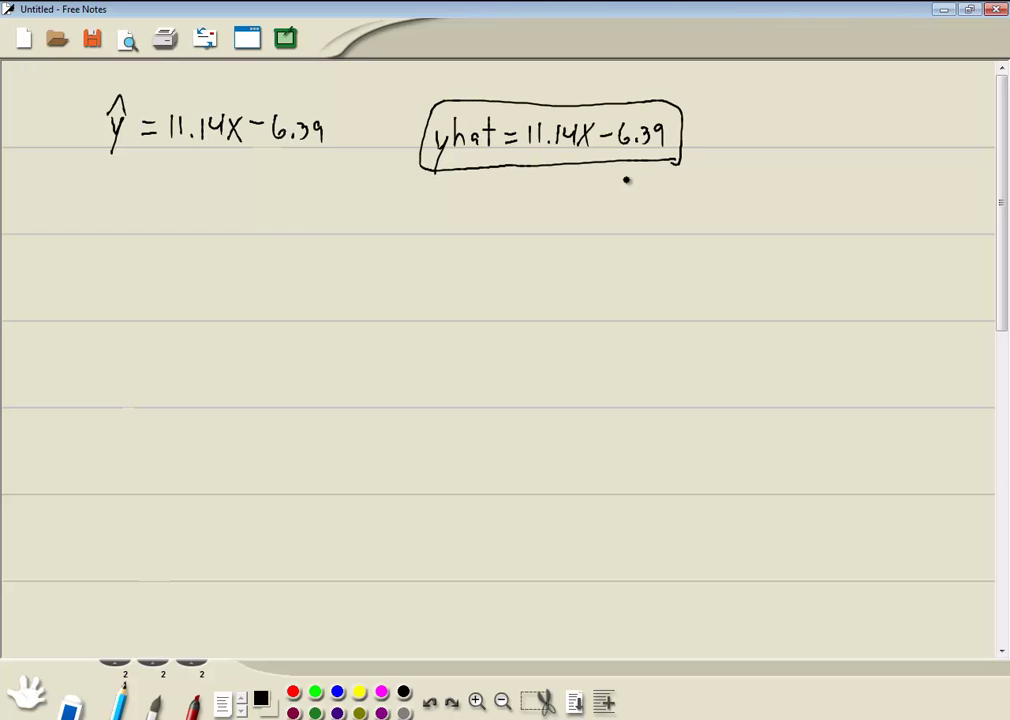
# Step: Compare the calculator's LinReg results with the quiz questions, ending back on Free Notes
pyautogui.hotkey('alt', 'Tab')
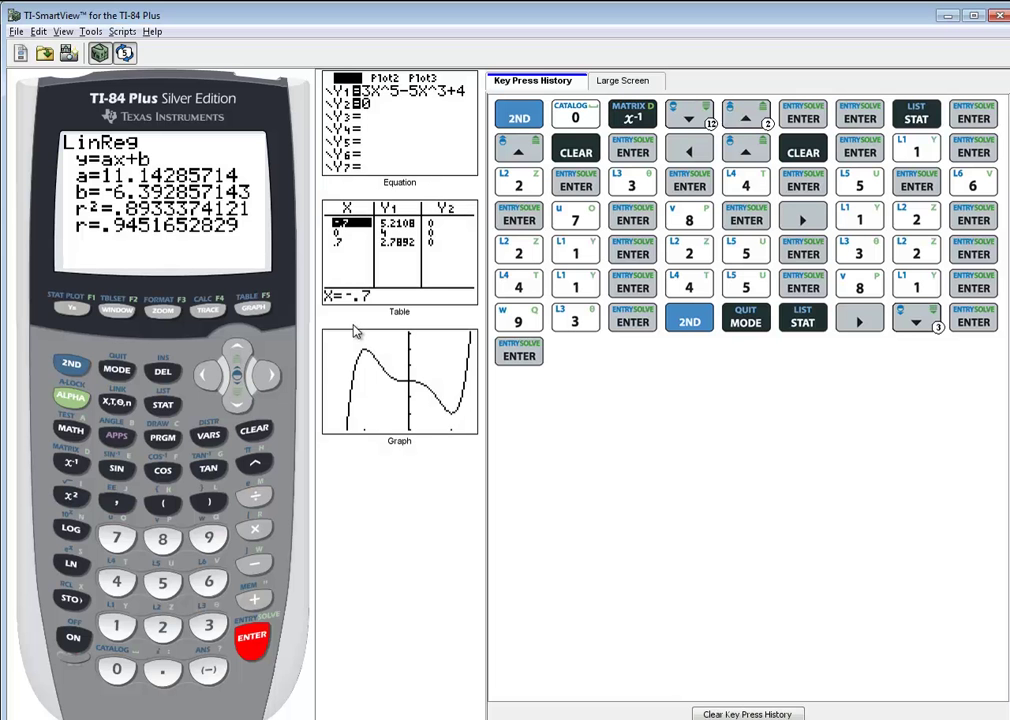
pyautogui.hotkey('alt', 'Tab')
pyautogui.hotkey('alt', 'Tab')
pyautogui.hotkey('alt', 'Tab')
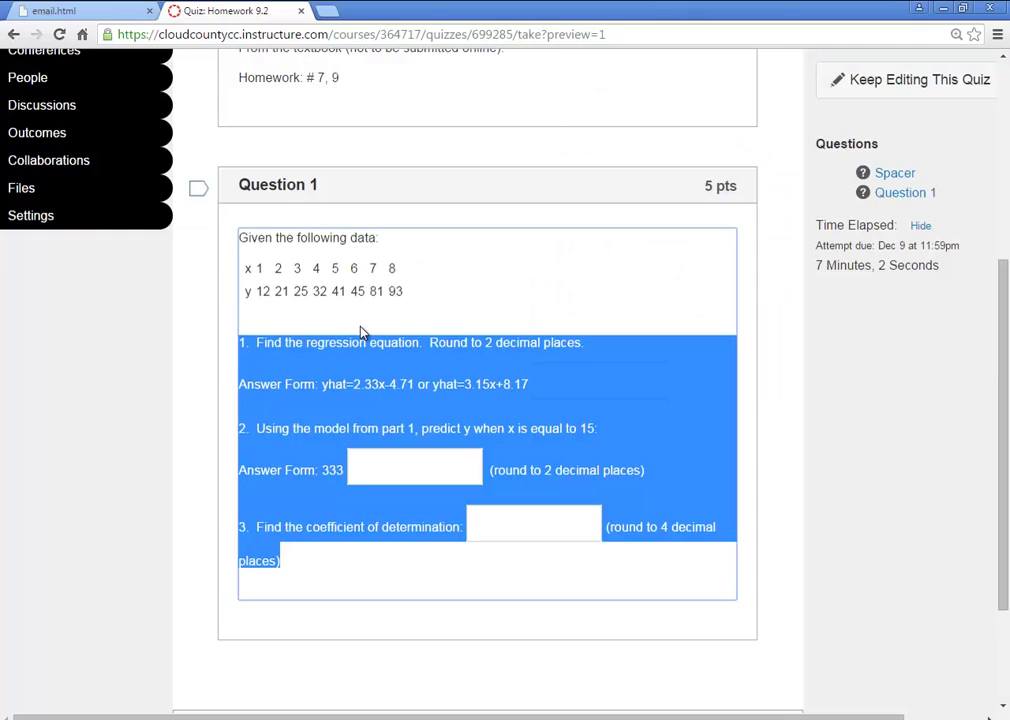
pyautogui.hotkey('alt', 'Tab')
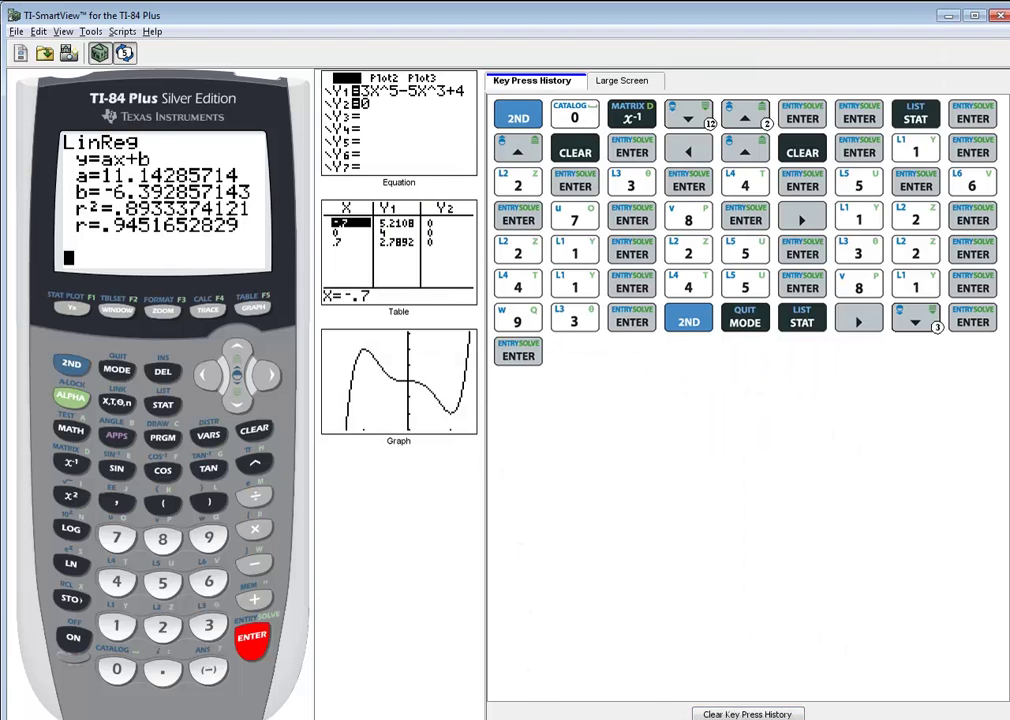
pyautogui.hotkey('alt', 'Tab')
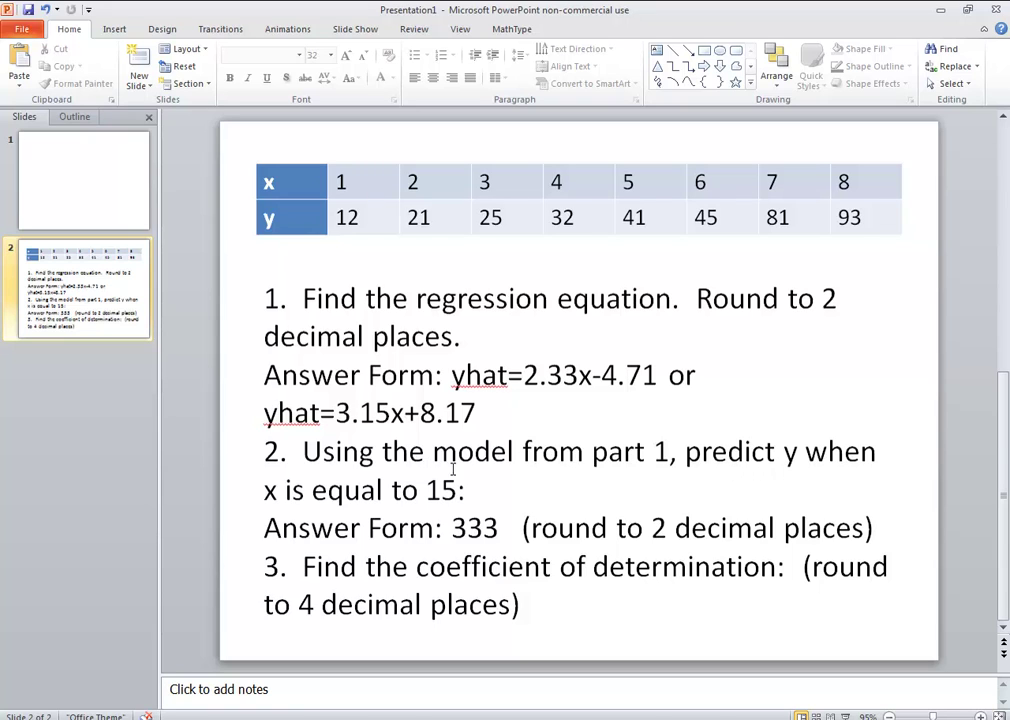
pyautogui.hotkey('alt', 'Tab')
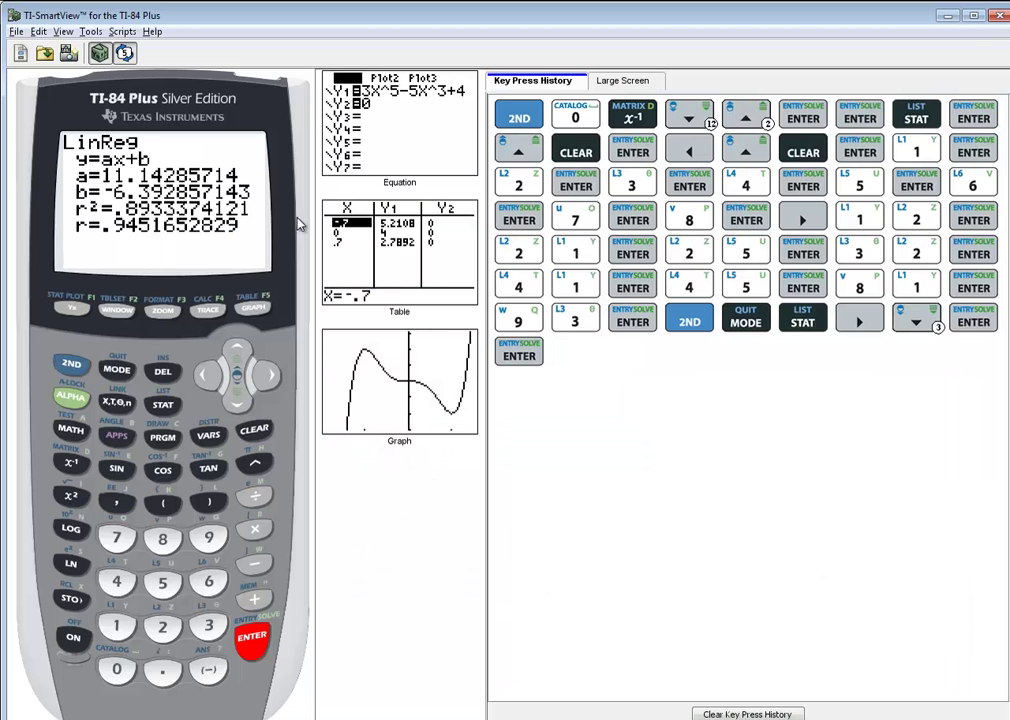
pyautogui.hotkey('alt', 'Tab')
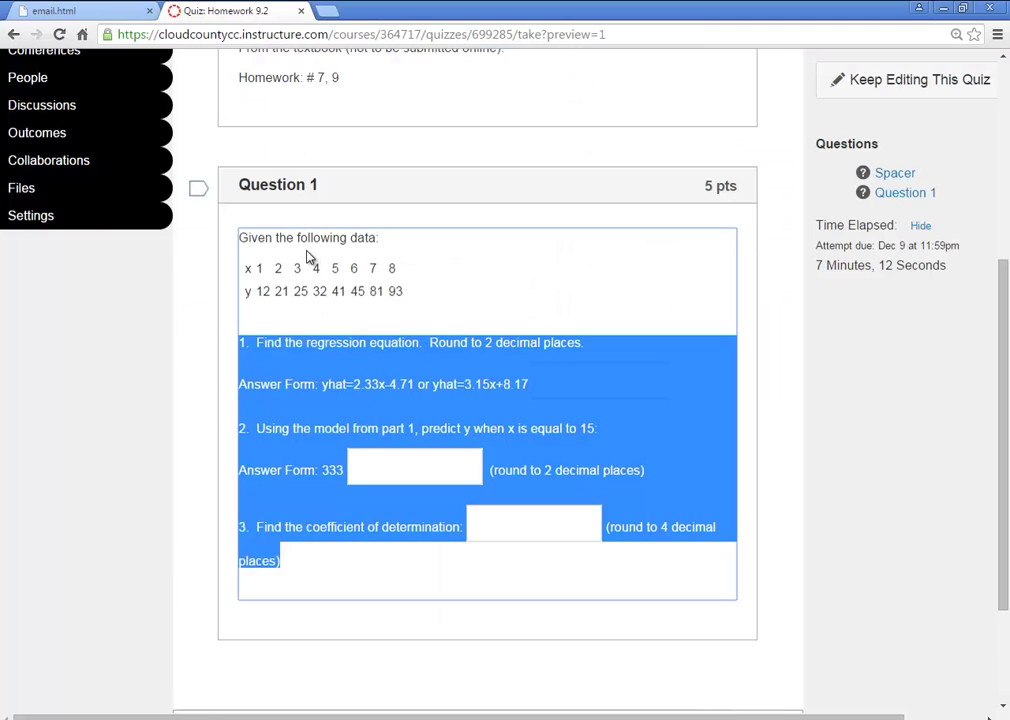
pyautogui.hotkey('alt', 'Tab')
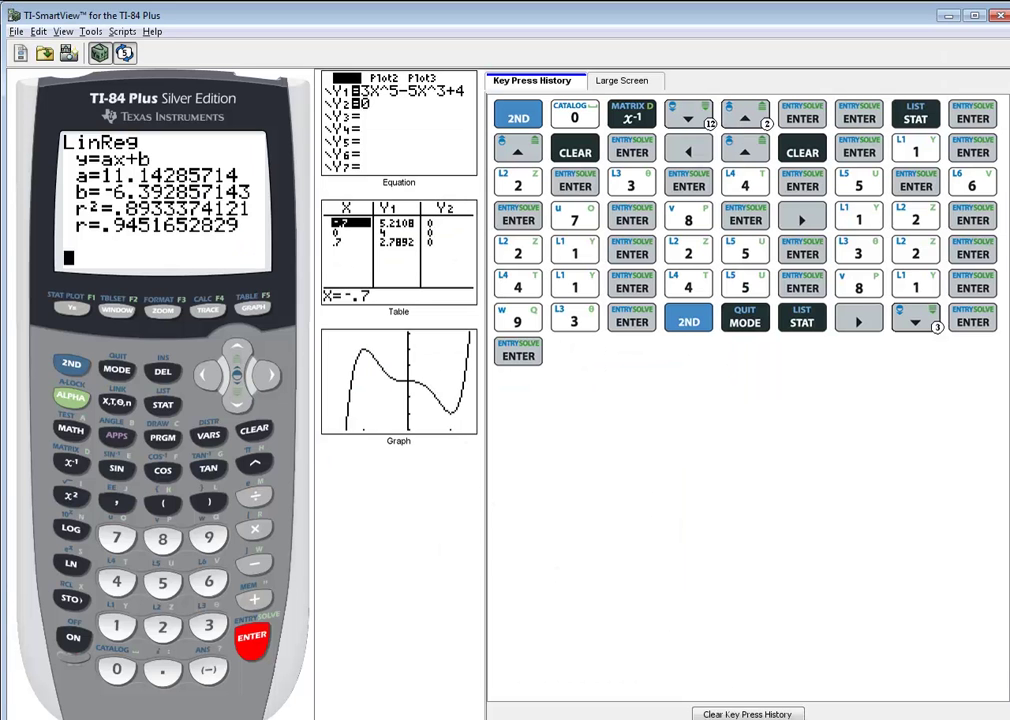
pyautogui.hotkey('alt', 'Tab')
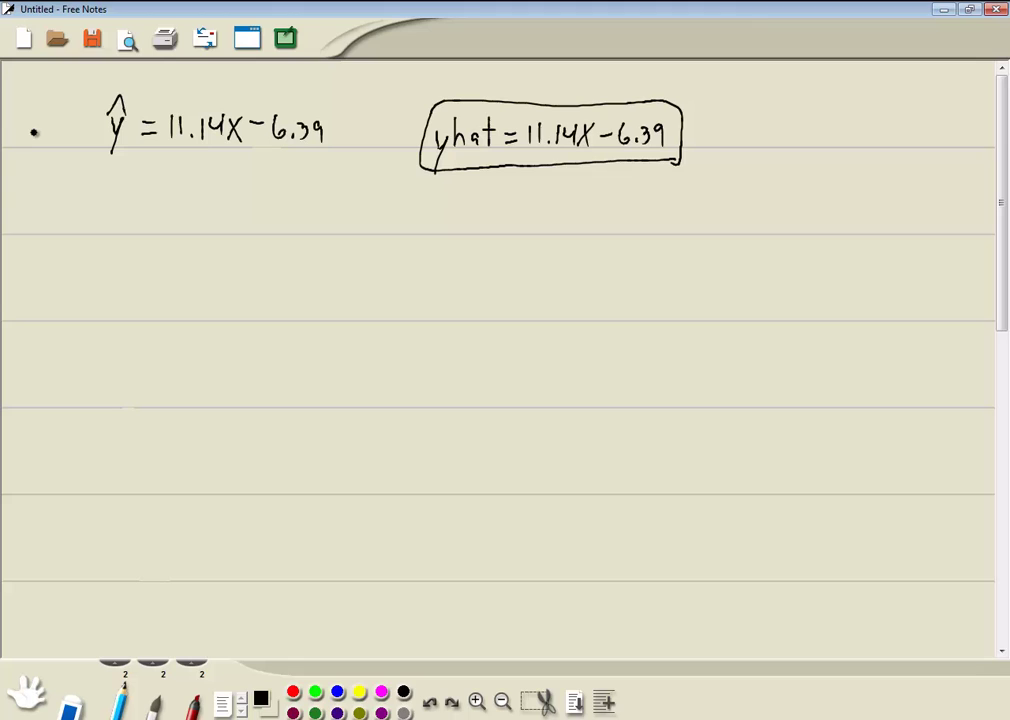
# Step: Number answers 1. and 2. and start writing ŷ = 11.14 on the second line
pyautogui.moveTo(29, 122); pyautogui.dragTo(29, 146)
pyautogui.moveTo(42, 241); pyautogui.dragTo(44, 254)
pyautogui.click(55, 252)
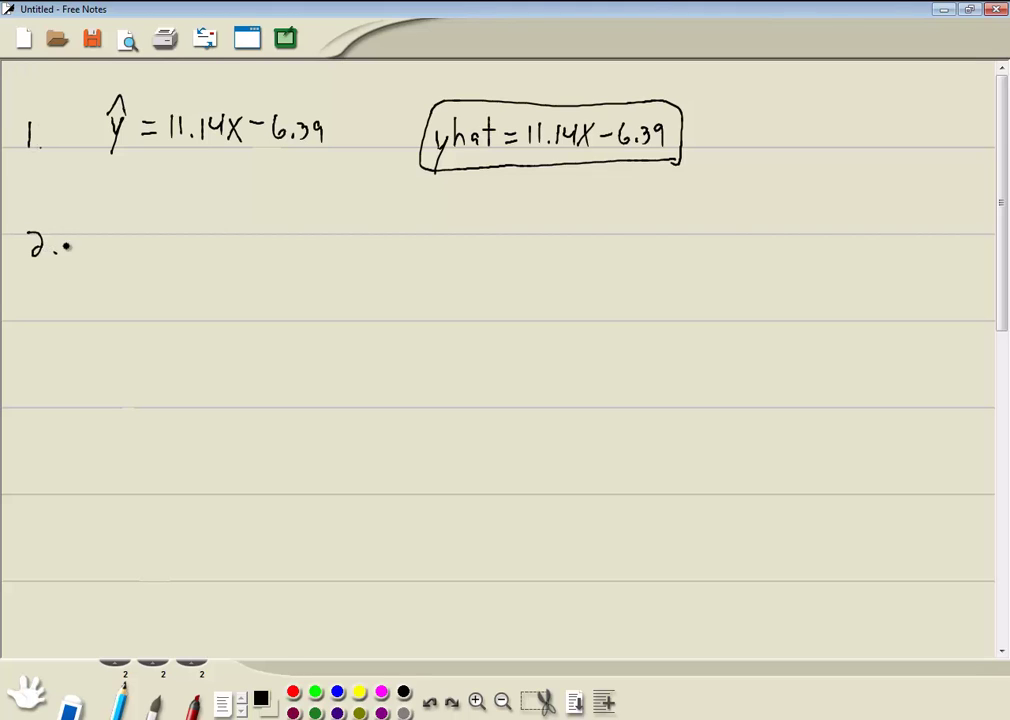
pyautogui.moveTo(120, 271); pyautogui.dragTo(130, 229)
pyautogui.moveTo(145, 237); pyautogui.dragTo(153, 237)
pyautogui.moveTo(145, 244); pyautogui.dragTo(221, 248)
pyautogui.moveTo(218, 232); pyautogui.dragTo(218, 256)
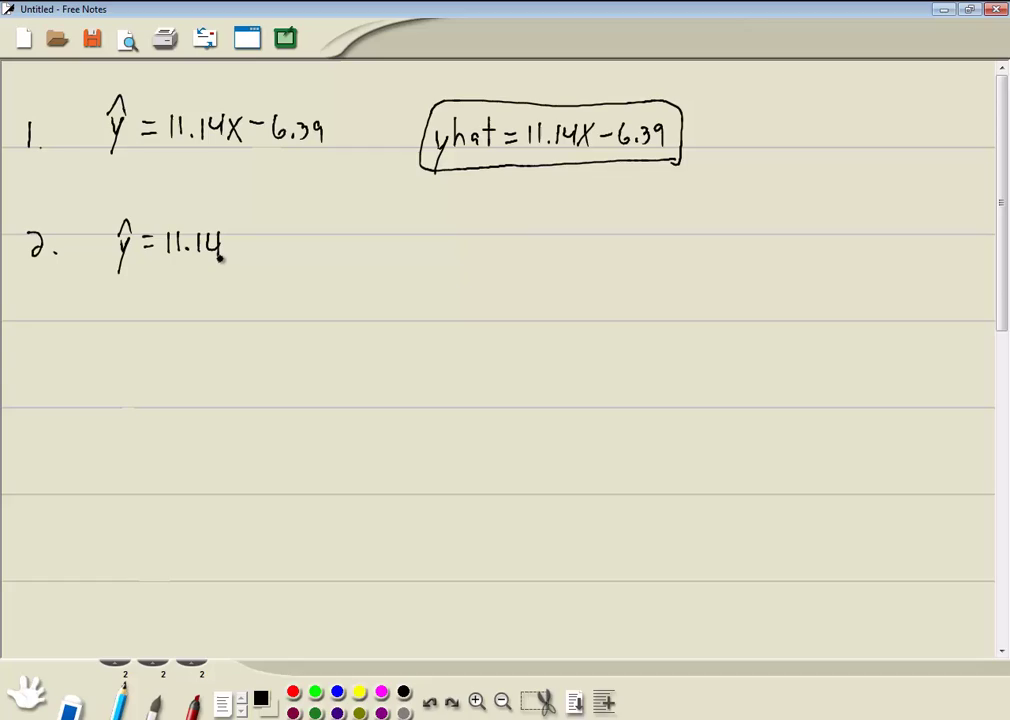
pyautogui.hotkey('alt', 'Tab')
pyautogui.hotkey('alt', 'Tab')
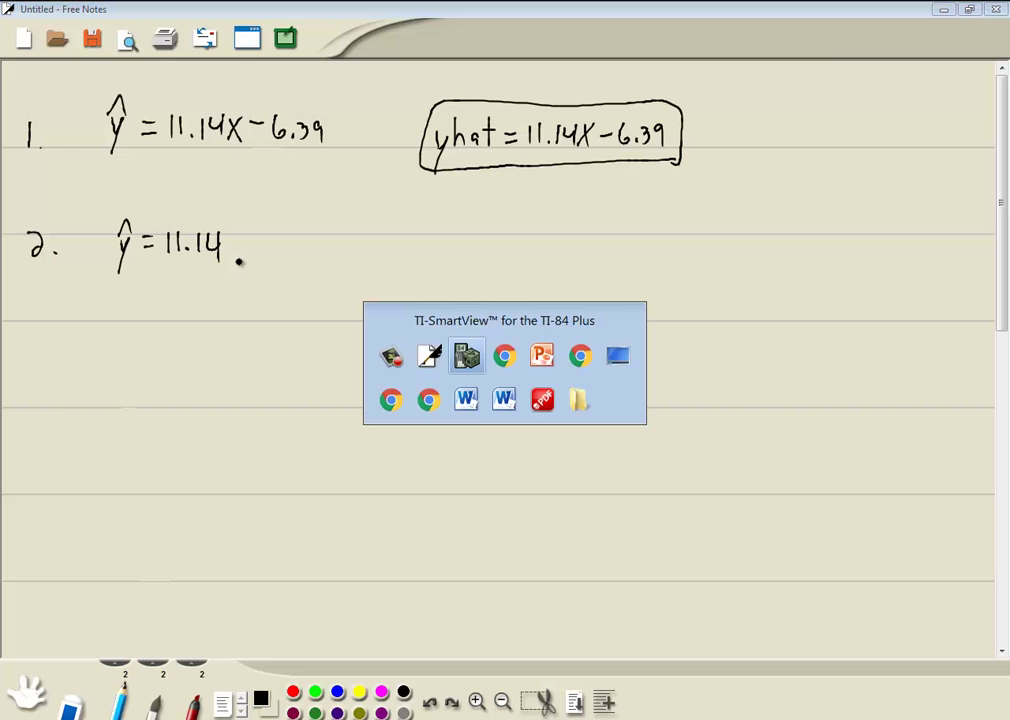
pyautogui.hotkey('alt', 'Tab')
pyautogui.hotkey('alt', 'Tab')
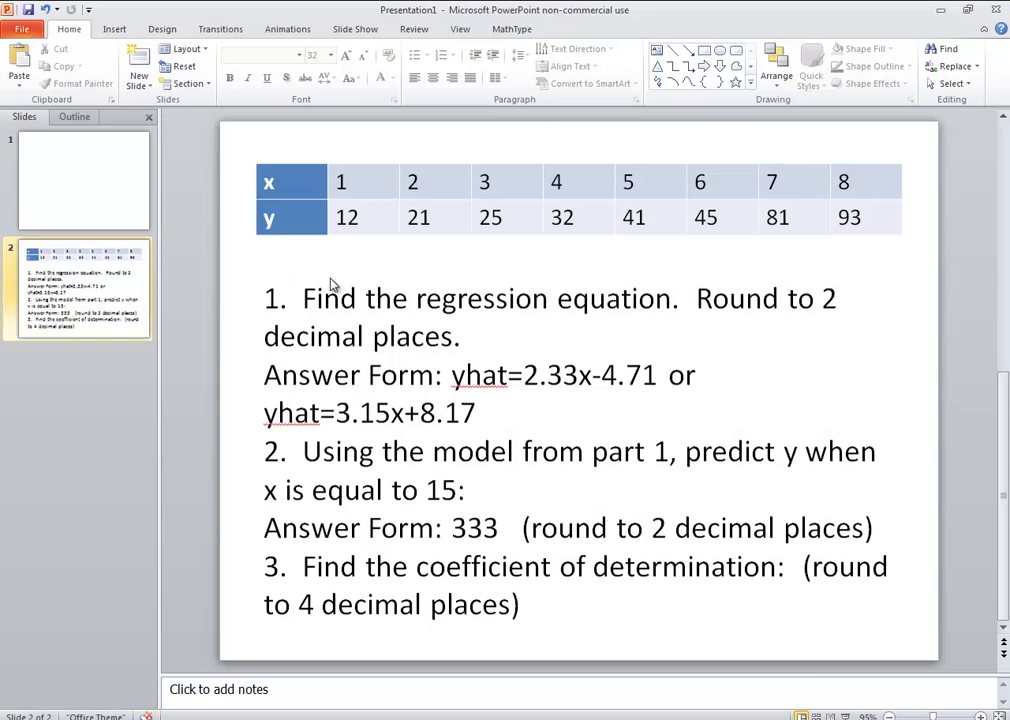
pyautogui.hotkey('alt', 'Tab')
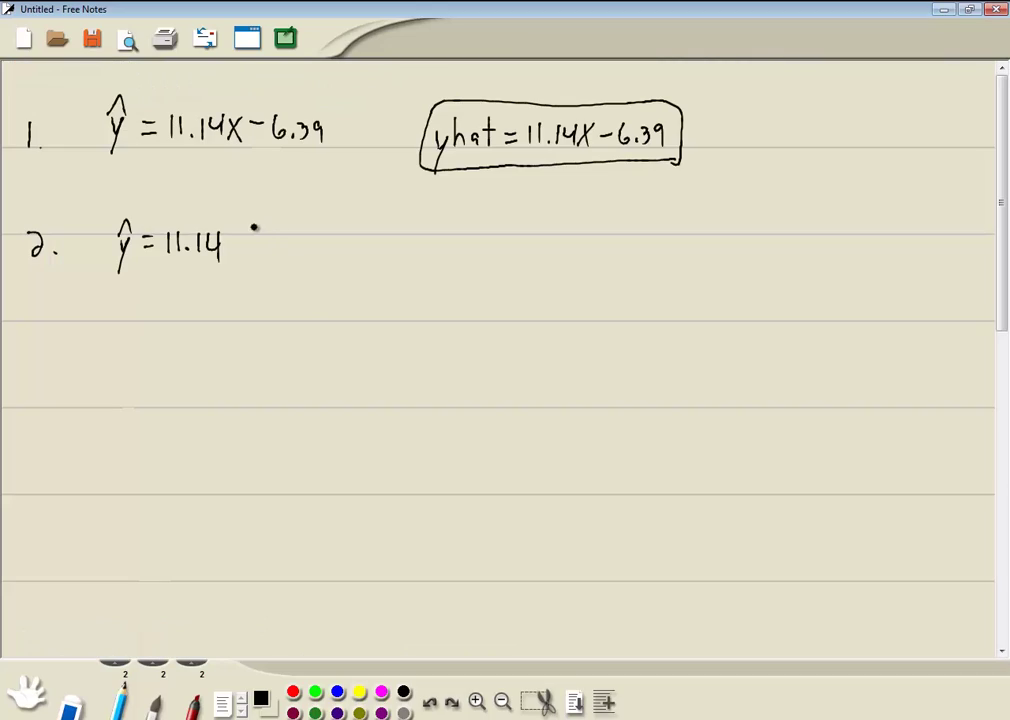
# Step: Complete ŷ = 11.14(15) − 6.39, add an equals line below, and label item 3
pyautogui.moveTo(237, 234)
pyautogui.mouseDown()
pyautogui.moveTo(234, 260)
pyautogui.moveTo(273, 262)
pyautogui.moveTo(302, 248)
pyautogui.moveTo(336, 255)
pyautogui.moveTo(356, 242)
pyautogui.moveTo(357, 257)
pyautogui.mouseUp()
pyautogui.click(327, 253)
pyautogui.moveTo(148, 303); pyautogui.dragTo(163, 312)
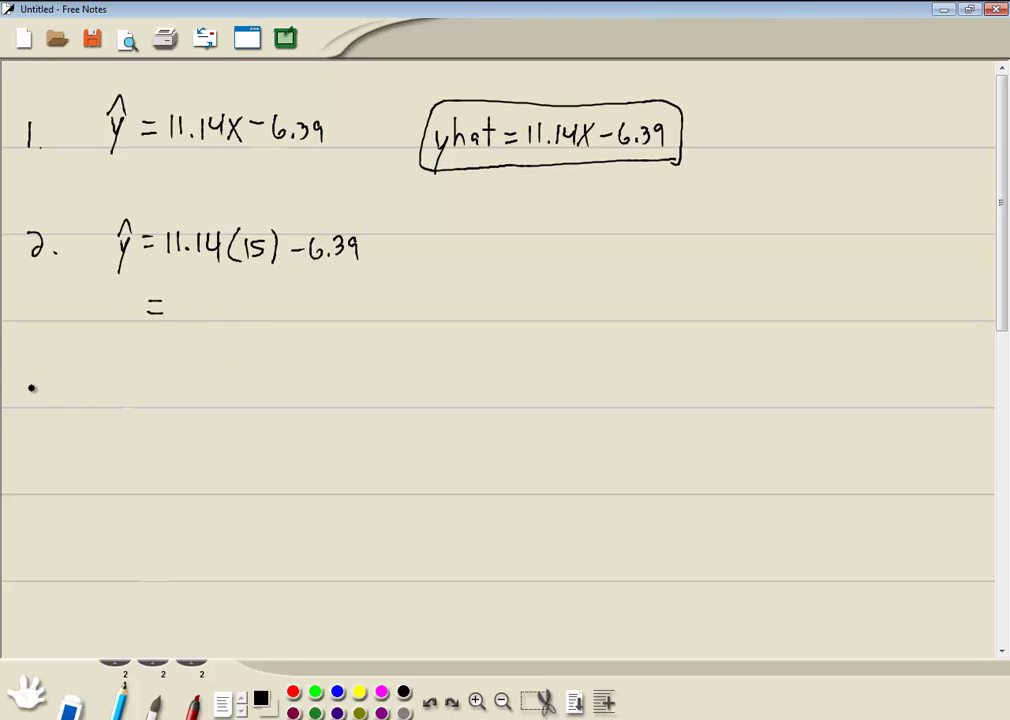
pyautogui.moveTo(31, 388); pyautogui.dragTo(28, 410)
pyautogui.click(65, 400)
pyautogui.hotkey('alt', 'Tab')
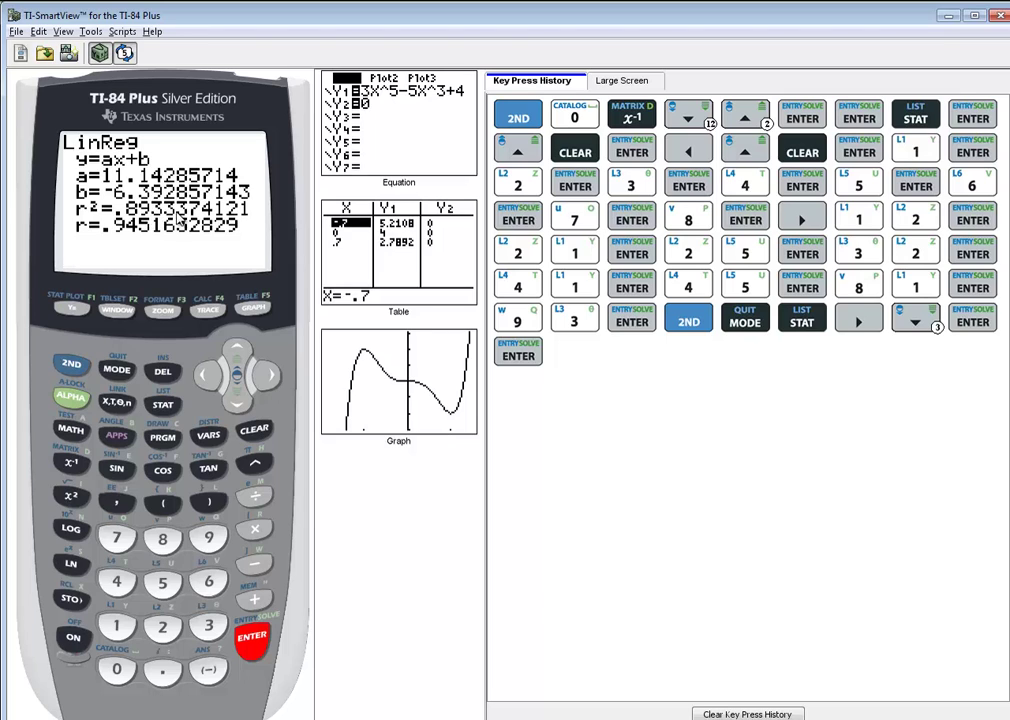
# Step: Write .8933 after '3.' and draw a box around it as answer 3
pyautogui.hotkey('alt', 'Tab')
pyautogui.click(98, 405)
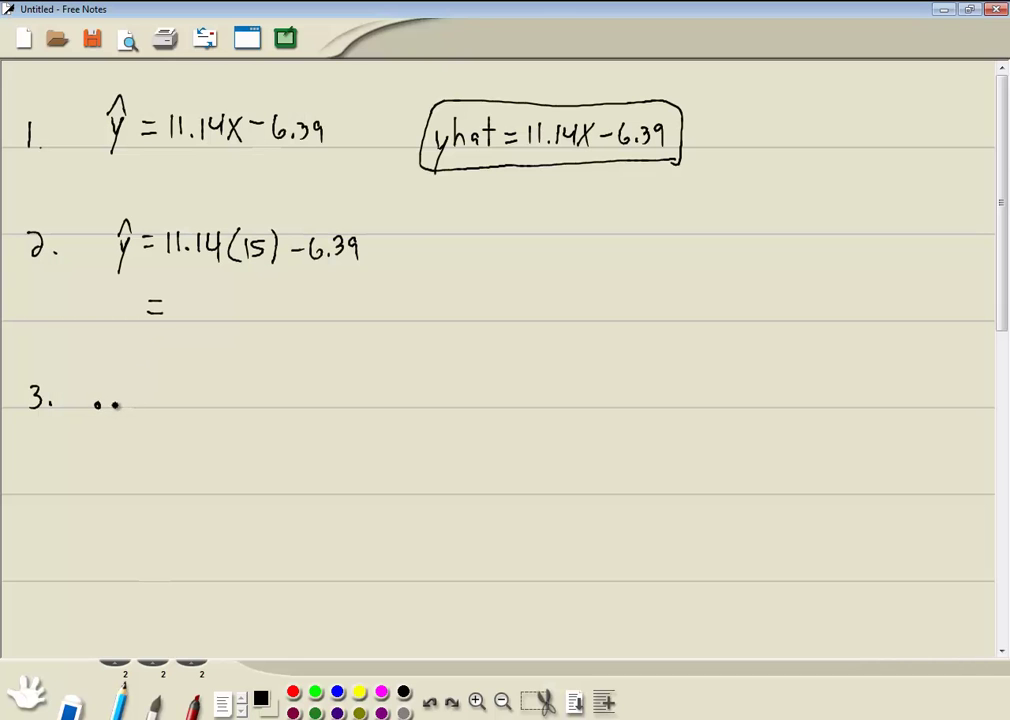
pyautogui.moveTo(123, 395)
pyautogui.mouseDown()
pyautogui.moveTo(116, 404)
pyautogui.moveTo(122, 394)
pyautogui.mouseUp()
pyautogui.moveTo(145, 396)
pyautogui.mouseDown()
pyautogui.moveTo(174, 410)
pyautogui.moveTo(128, 425)
pyautogui.moveTo(88, 425)
pyautogui.moveTo(107, 382)
pyautogui.moveTo(182, 372)
pyautogui.moveTo(190, 422)
pyautogui.mouseUp()
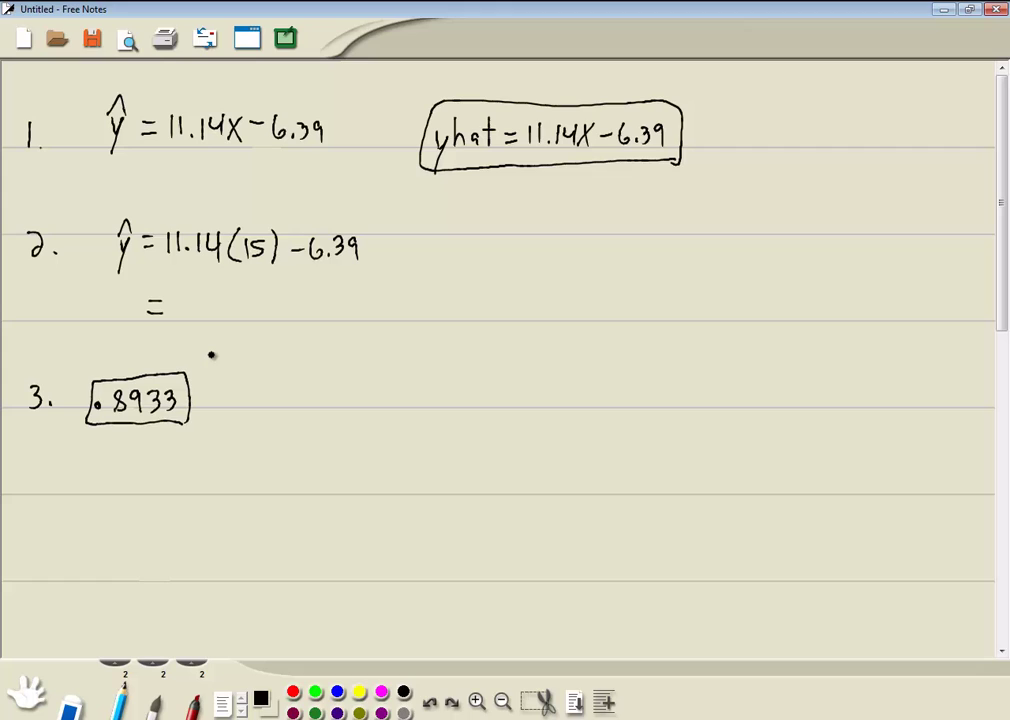
pyautogui.hotkey('alt', 'Tab')
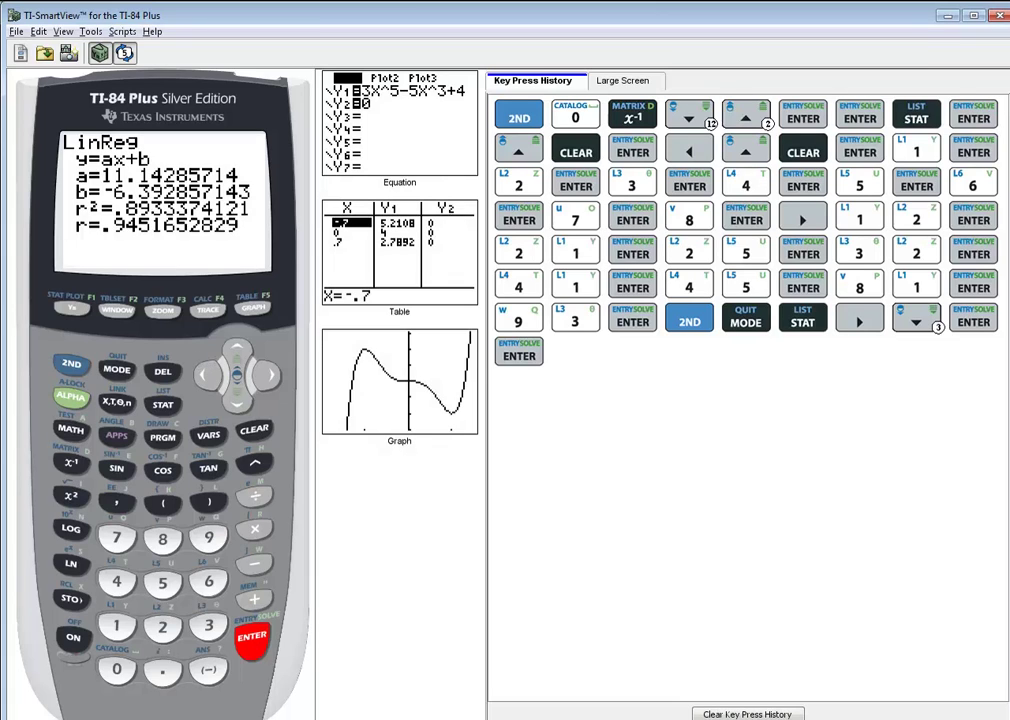
# Step: Key 11.14*15 into the calculator
pyautogui.click(116, 625)
pyautogui.click(116, 625)
pyautogui.click(161, 672)
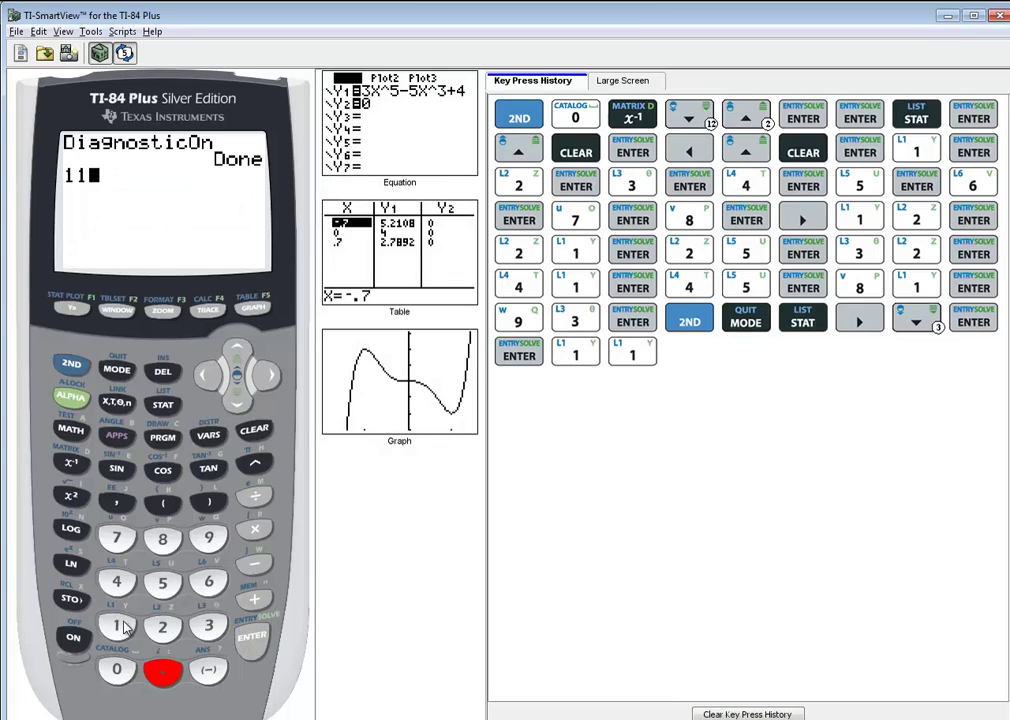
pyautogui.click(116, 625)
pyautogui.click(116, 582)
pyautogui.click(254, 528)
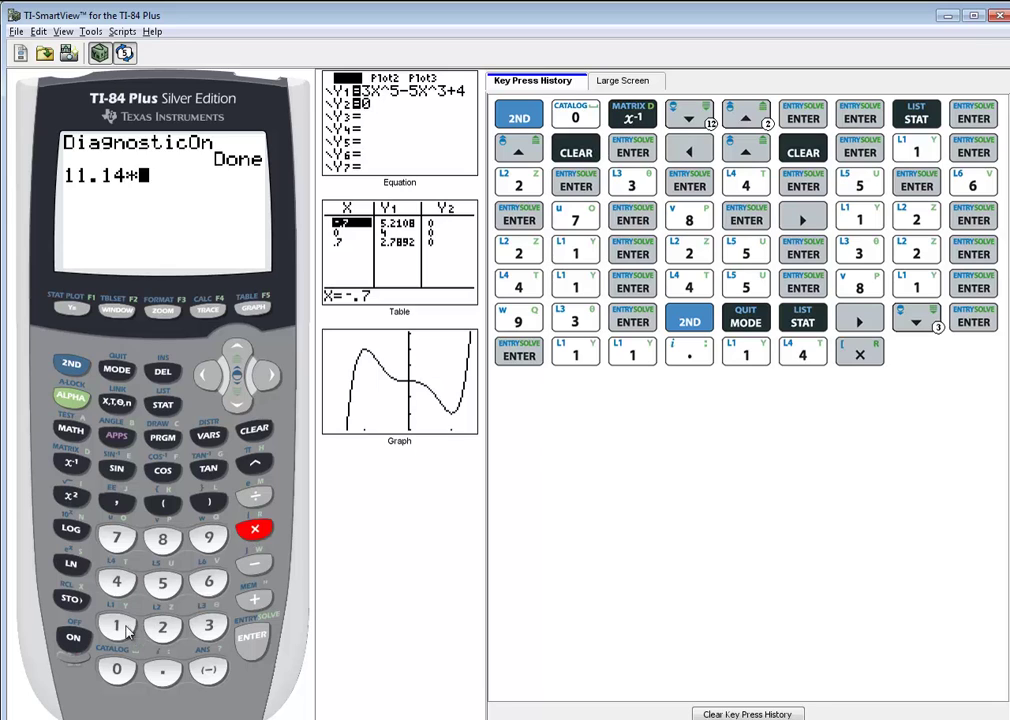
pyautogui.click(116, 625)
pyautogui.click(162, 582)
# Step: Subtract 6.39 and evaluate the expression to get 160.71
pyautogui.hotkey('alt', 'Tab')
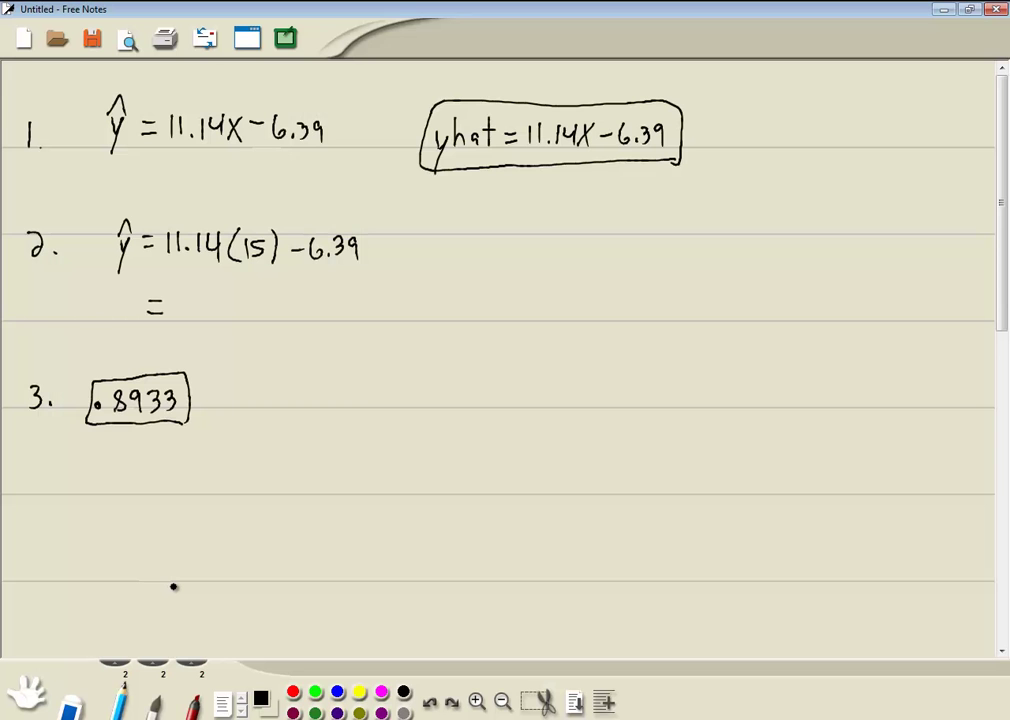
pyautogui.hotkey('alt', 'Tab')
pyautogui.click(254, 564)
pyautogui.write('6')
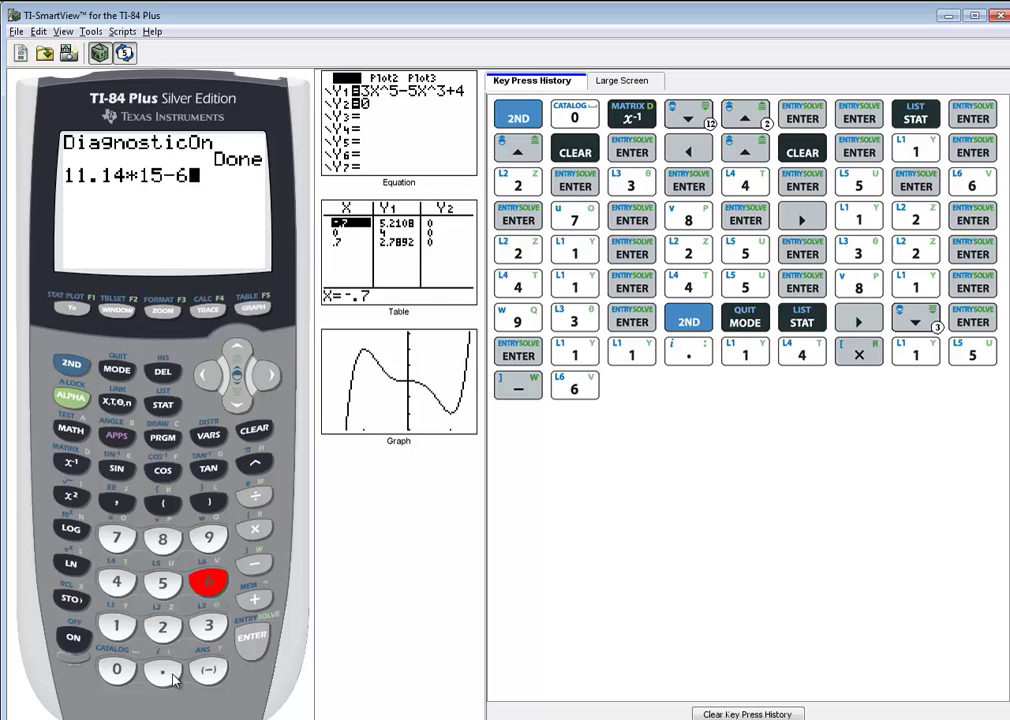
pyautogui.write('.39')
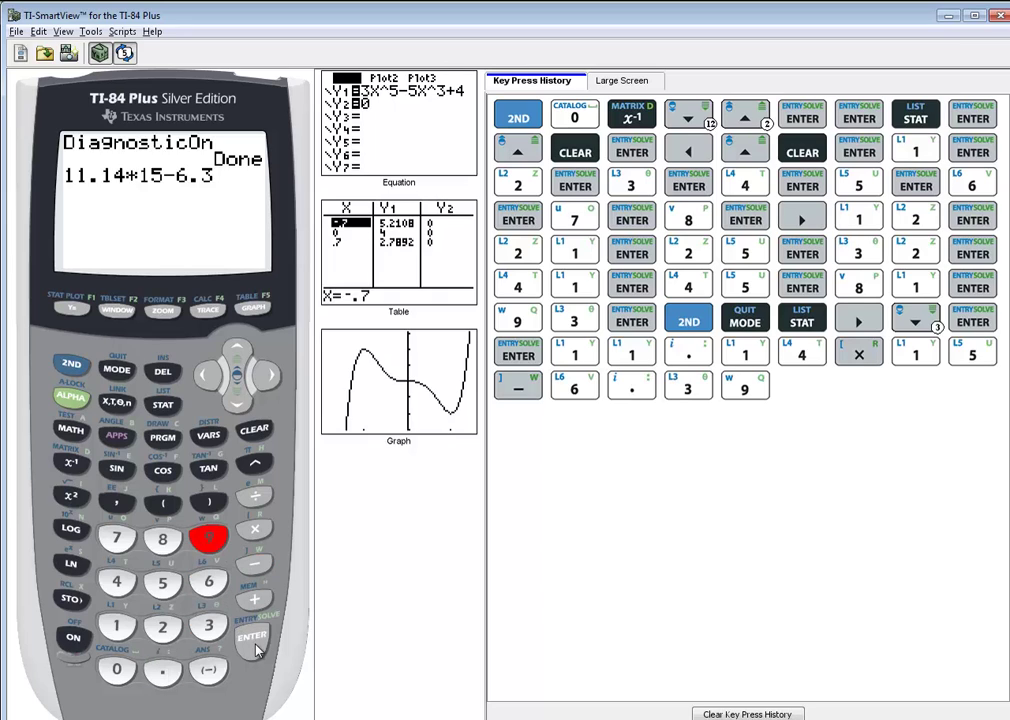
pyautogui.press('Return')
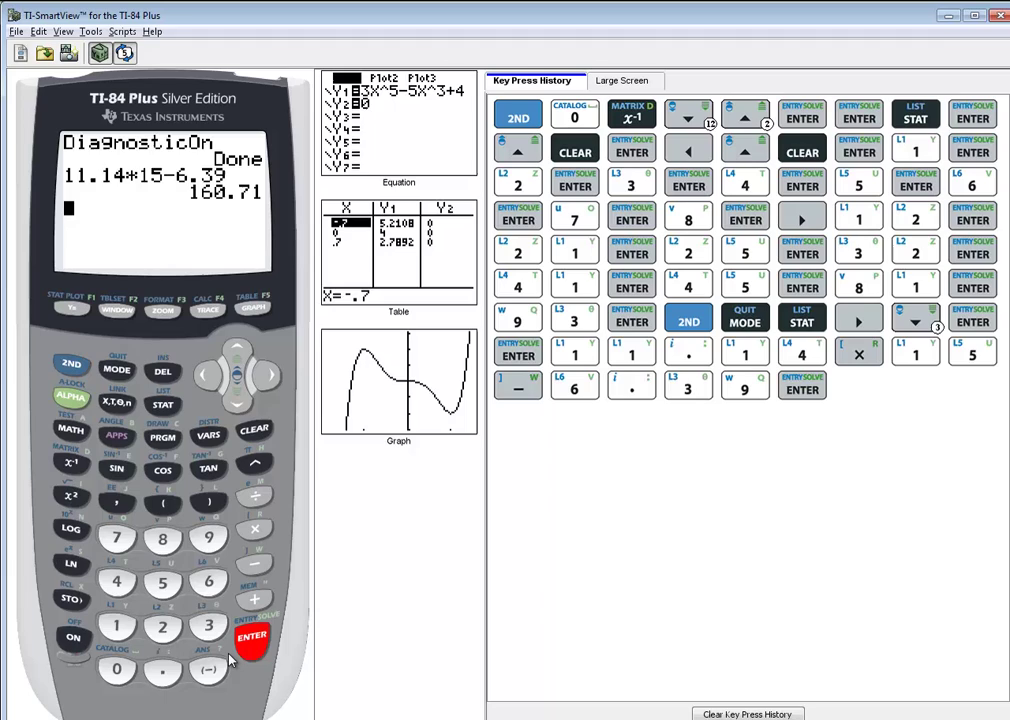
pyautogui.hotkey('alt', 'Tab')
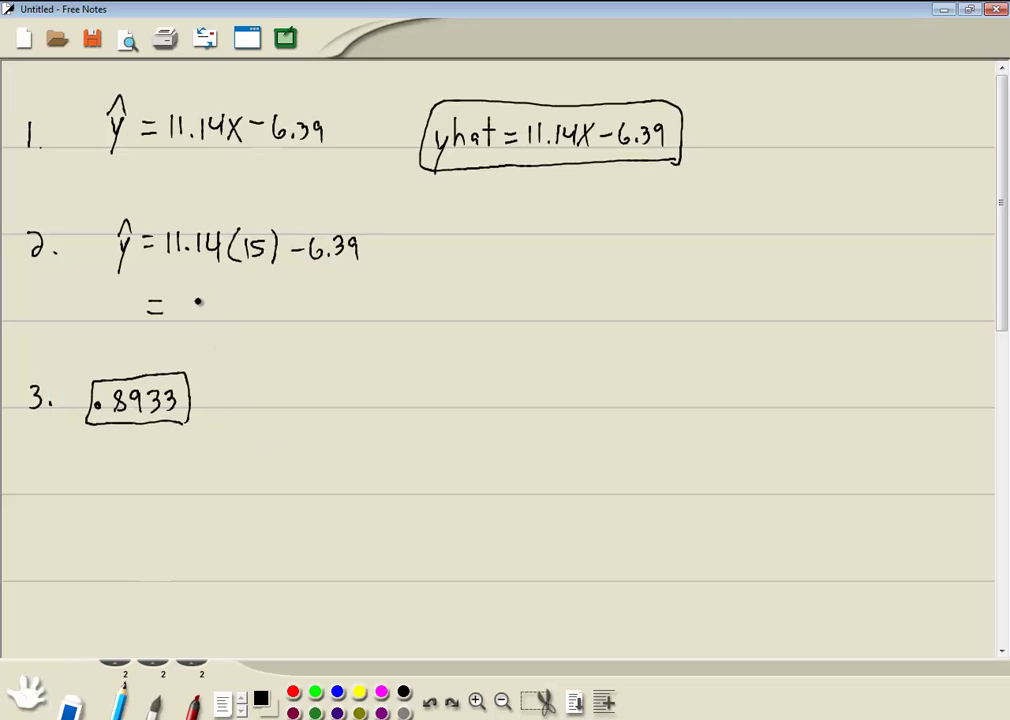
# Step: Write a boxed 160.71 after answer 2's equals sign and recheck it against the PowerPoint questions
pyautogui.moveTo(198, 301)
pyautogui.mouseDown()
pyautogui.moveTo(247, 308)
pyautogui.moveTo(269, 325)
pyautogui.moveTo(189, 326)
pyautogui.moveTo(195, 287)
pyautogui.moveTo(266, 284)
pyautogui.moveTo(279, 326)
pyautogui.mouseUp()
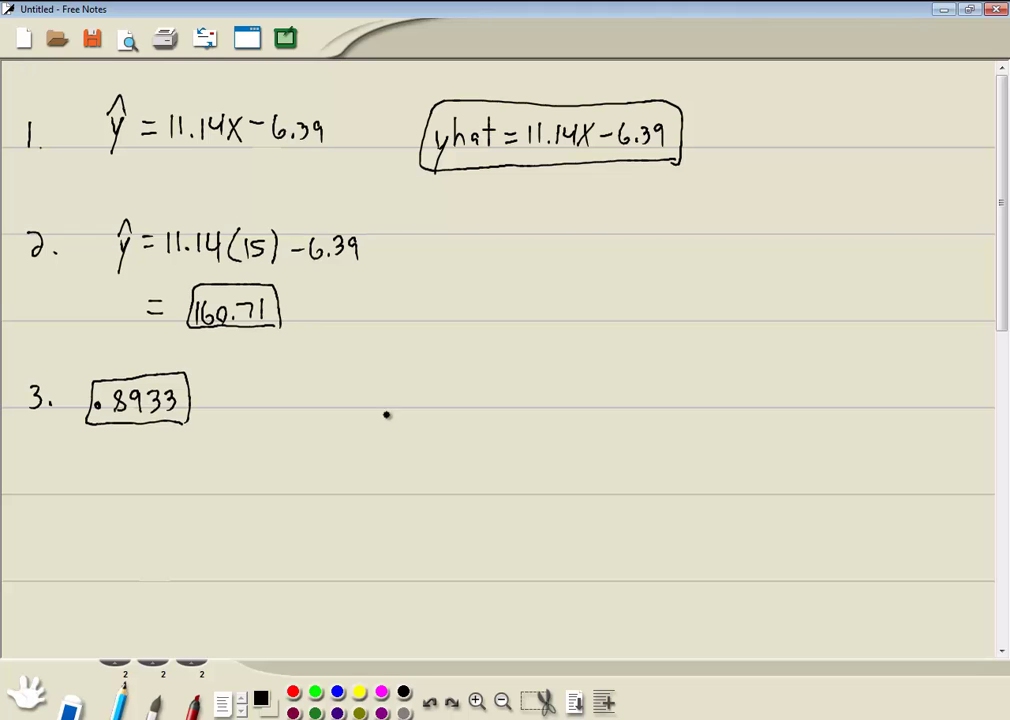
pyautogui.hotkey('alt', 'Tab')
pyautogui.hotkey('alt', 'Tab')
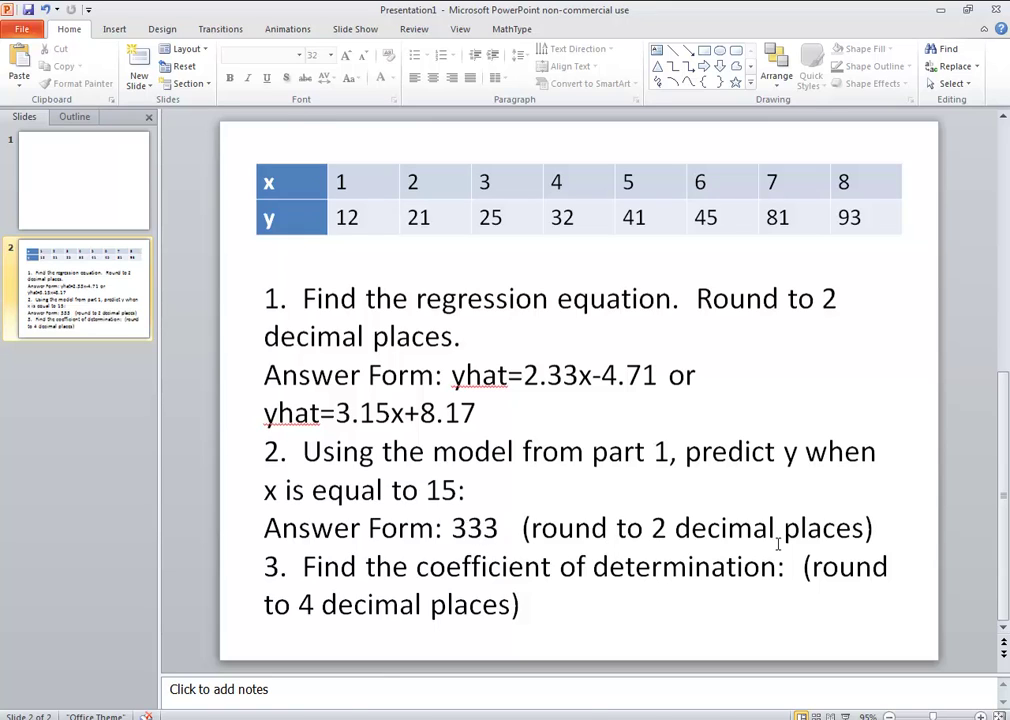
pyautogui.hotkey('alt', 'Tab')
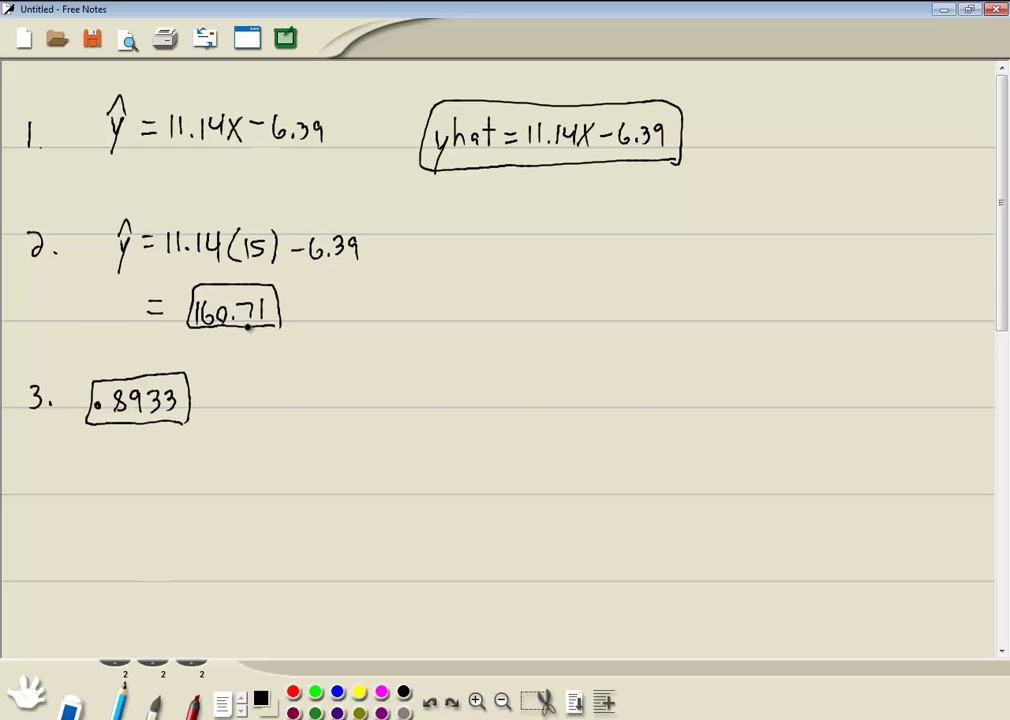
pyautogui.hotkey('alt', 'Tab')
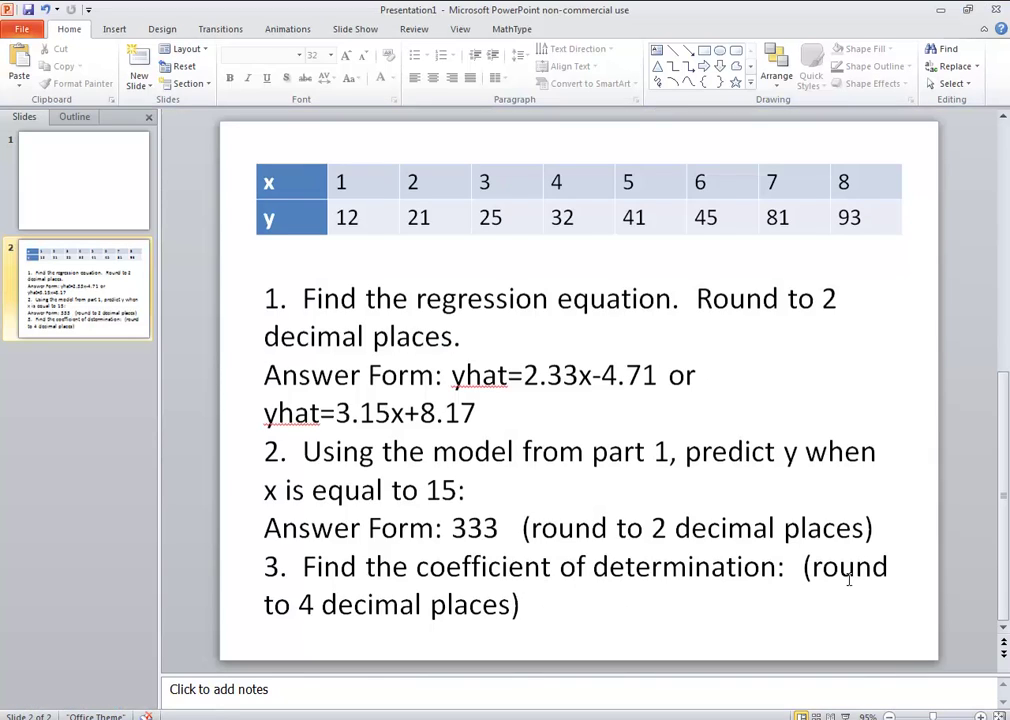
pyautogui.hotkey('alt', 'Tab')
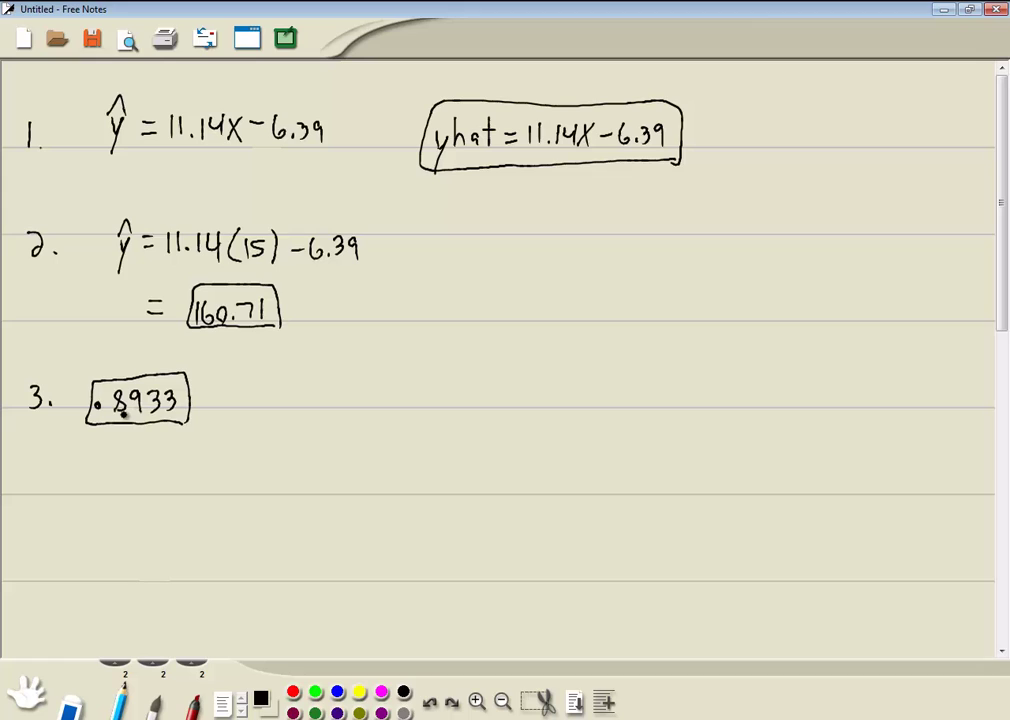